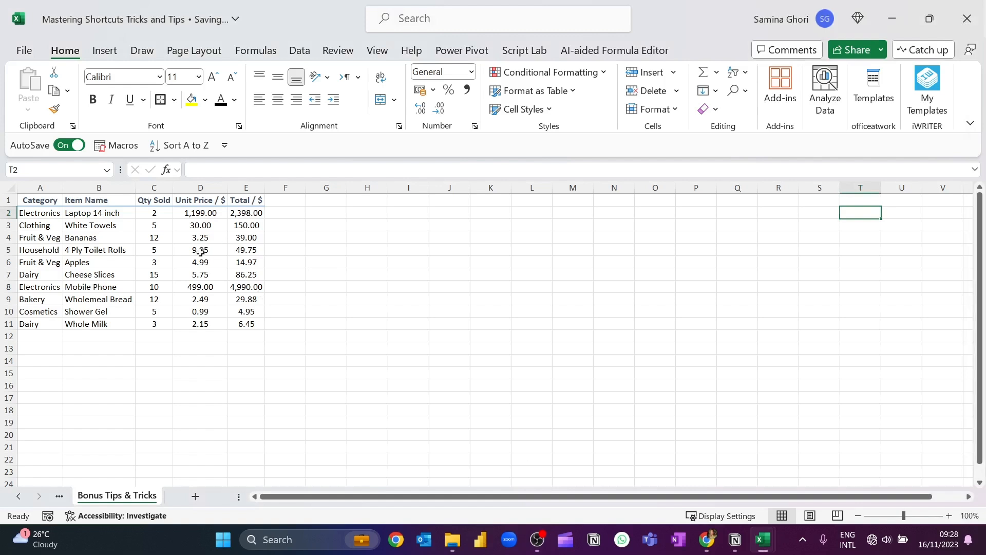
Step: Freeze the top row of the worksheet so the column headings stay visible
scroll(219, 270, "down", 3)
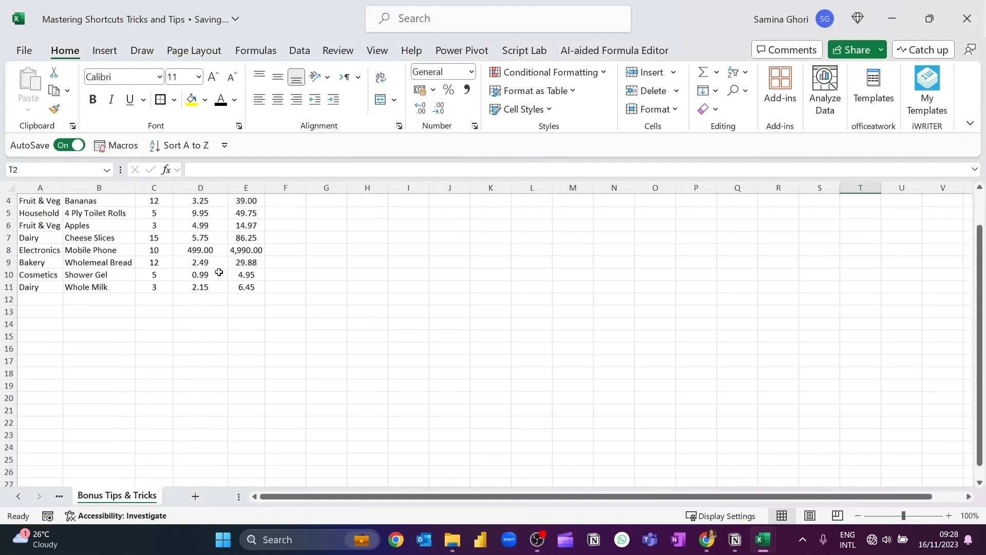
scroll(229, 275, "up", 1)
scroll(264, 282, "up", 3)
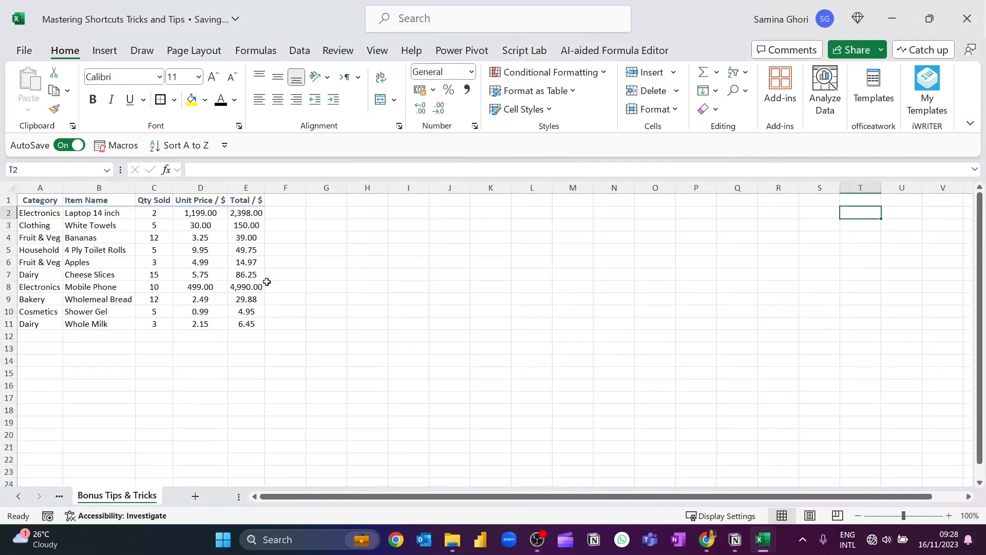
left_click_drag(207, 244, 205, 248)
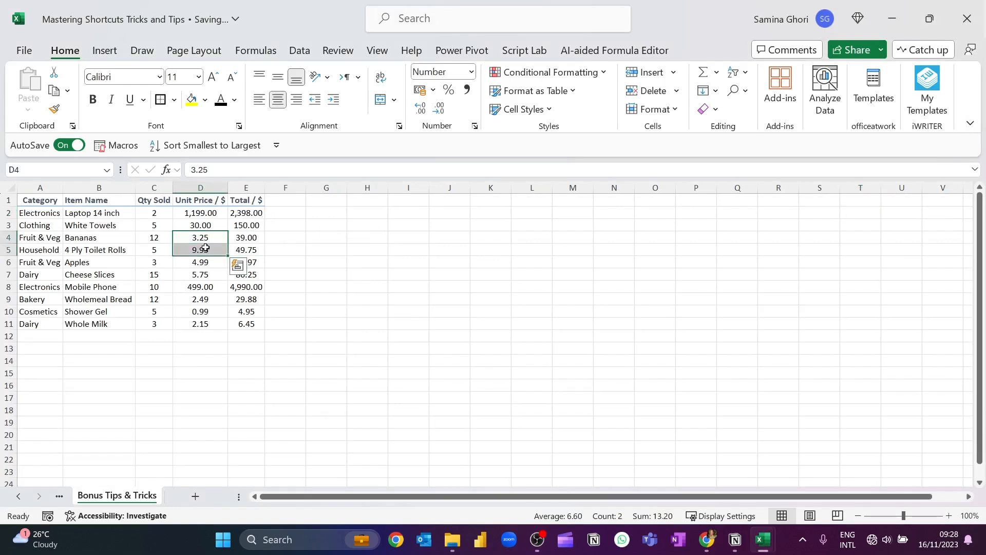
left_click(204, 248)
key("alt")
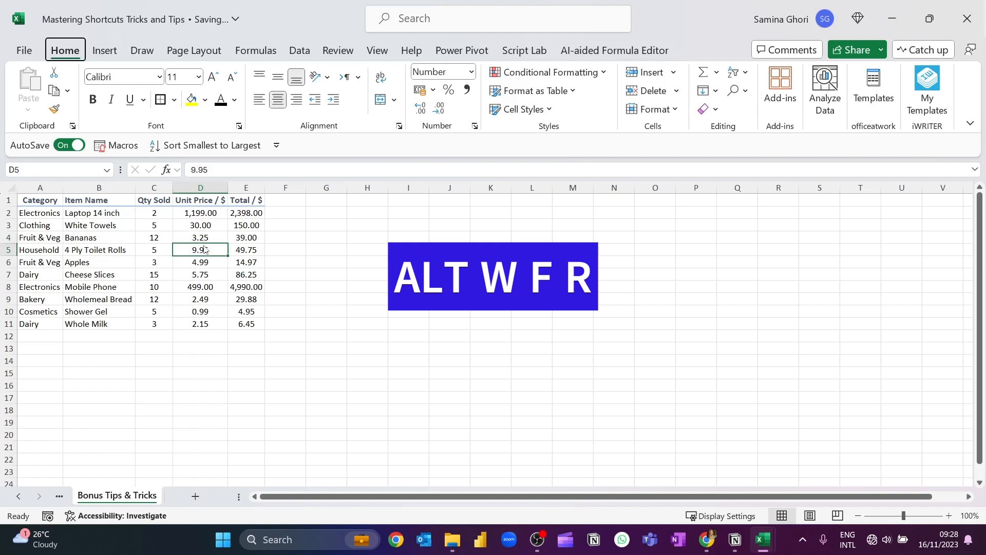
key("w")
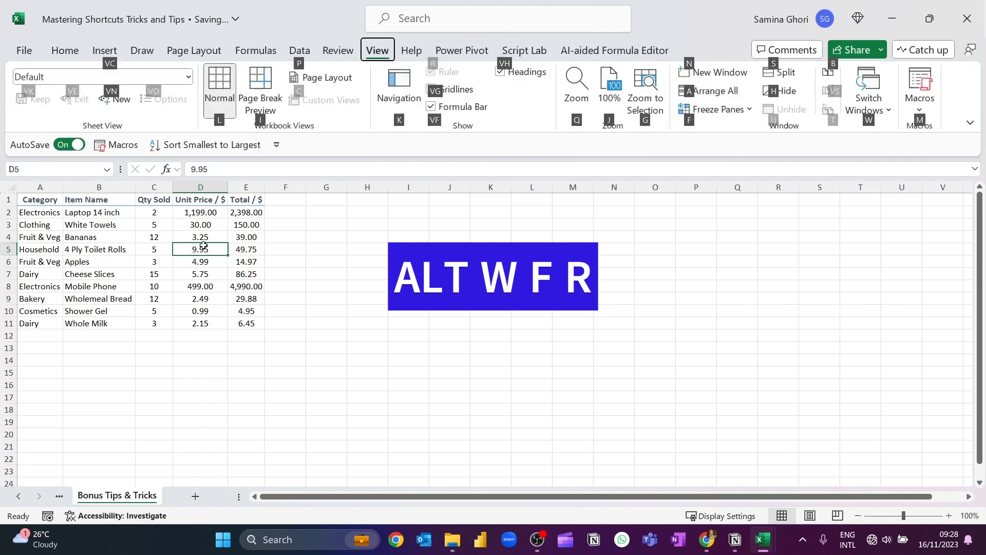
key("f")
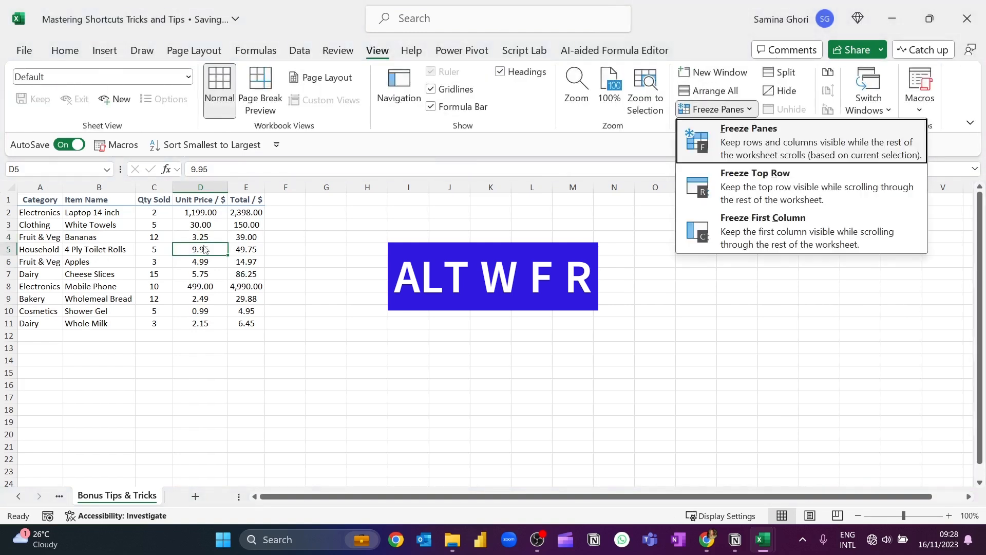
key("r")
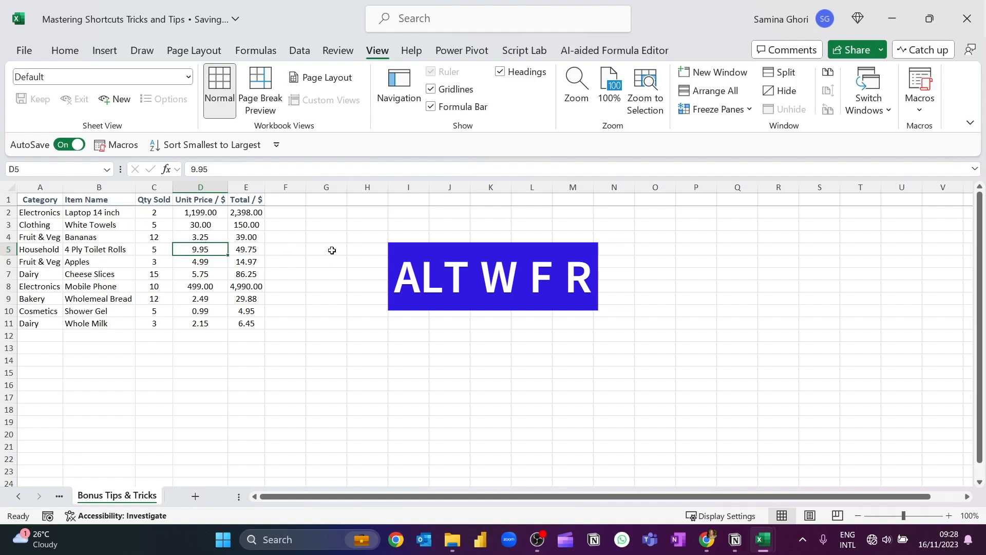
Step: Check the frozen header row while moving down and up through the item list
scroll(304, 270, "down", 2)
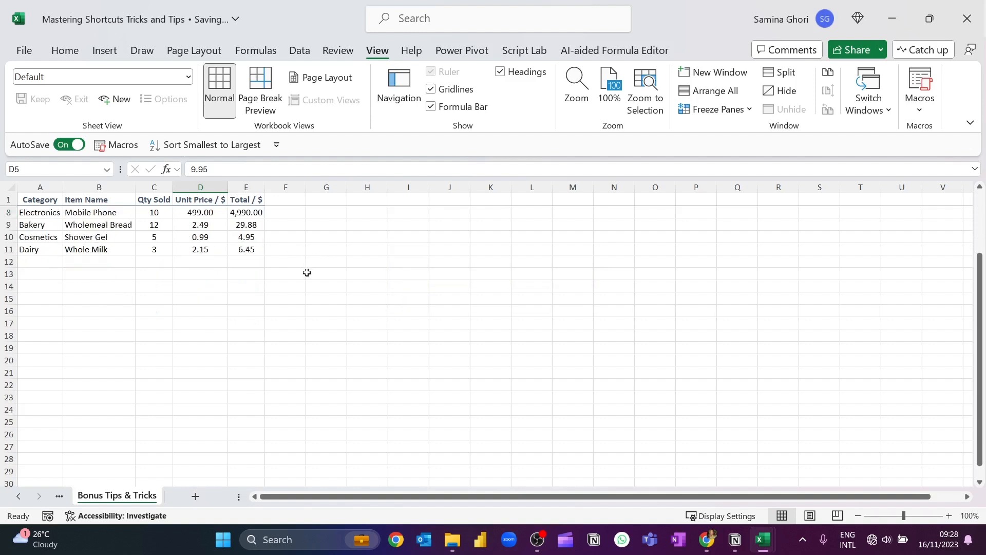
scroll(307, 272, "up", 2)
scroll(223, 220, "down", 1)
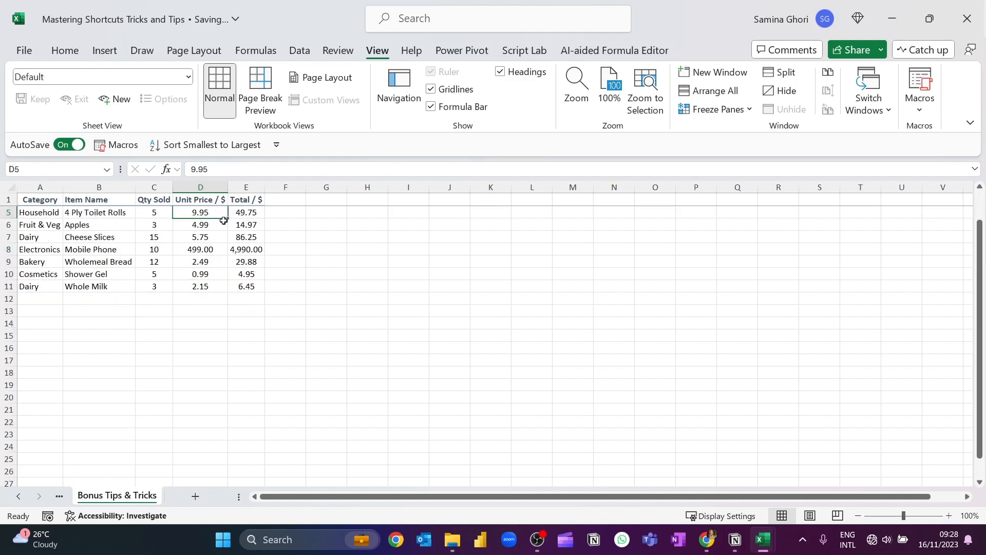
scroll(223, 220, "down", 7)
scroll(320, 268, "up", 8)
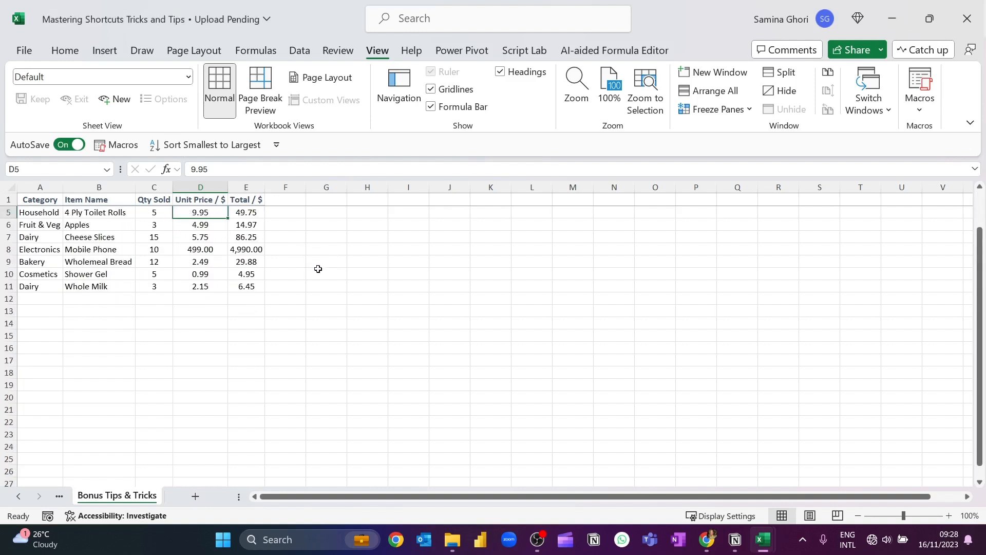
left_click(387, 301)
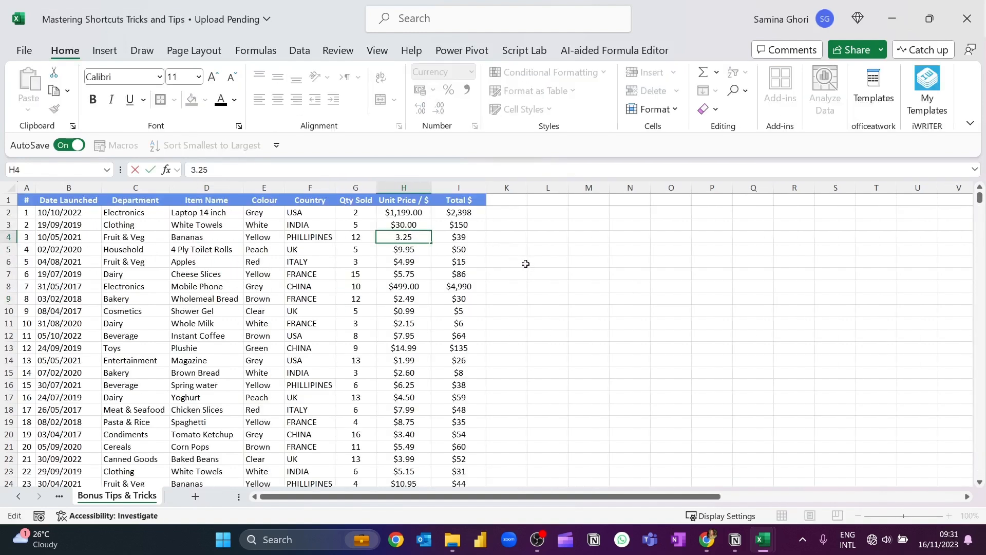
Step: Close the edit of cell H4 and fill the Country cell F4 with yellow
key("ctrl+Return")
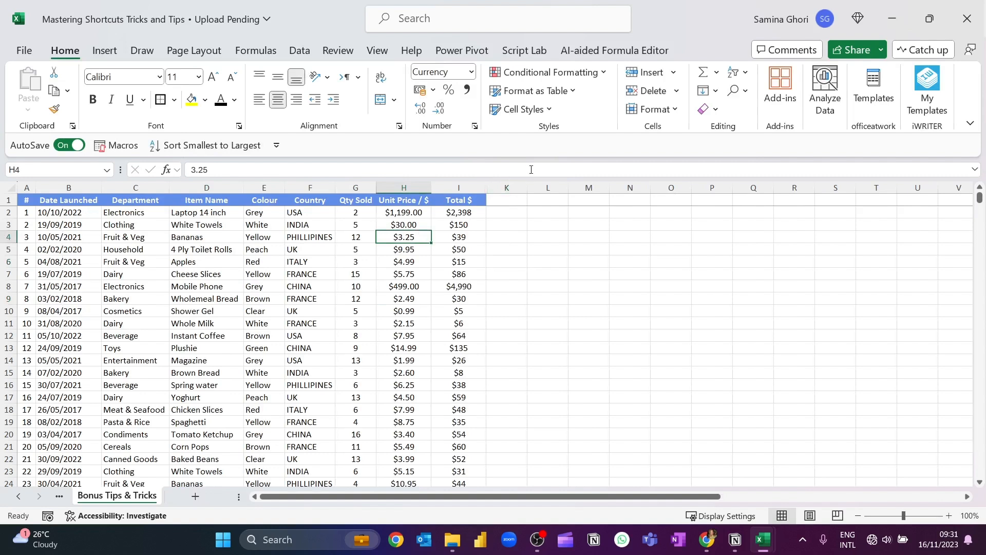
left_click(319, 235)
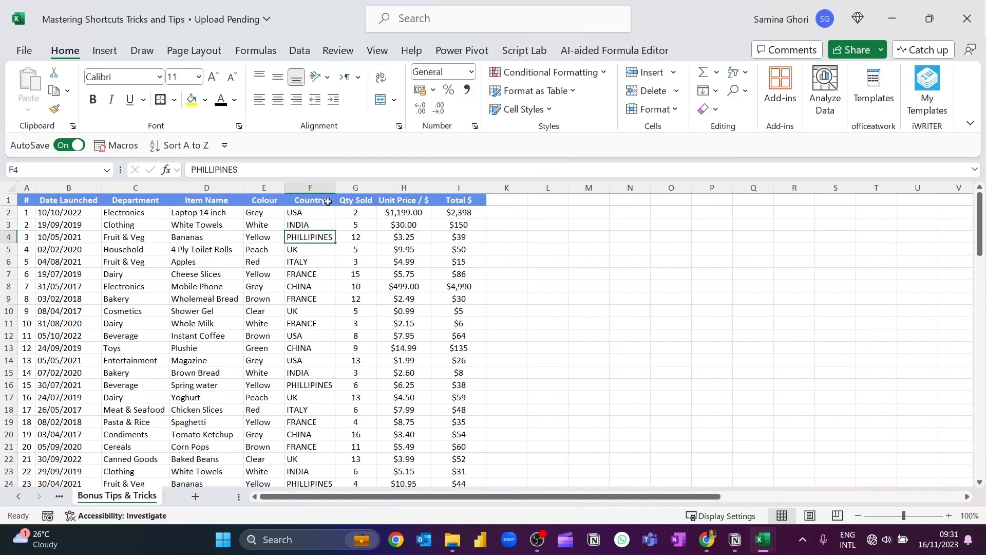
left_click(193, 98)
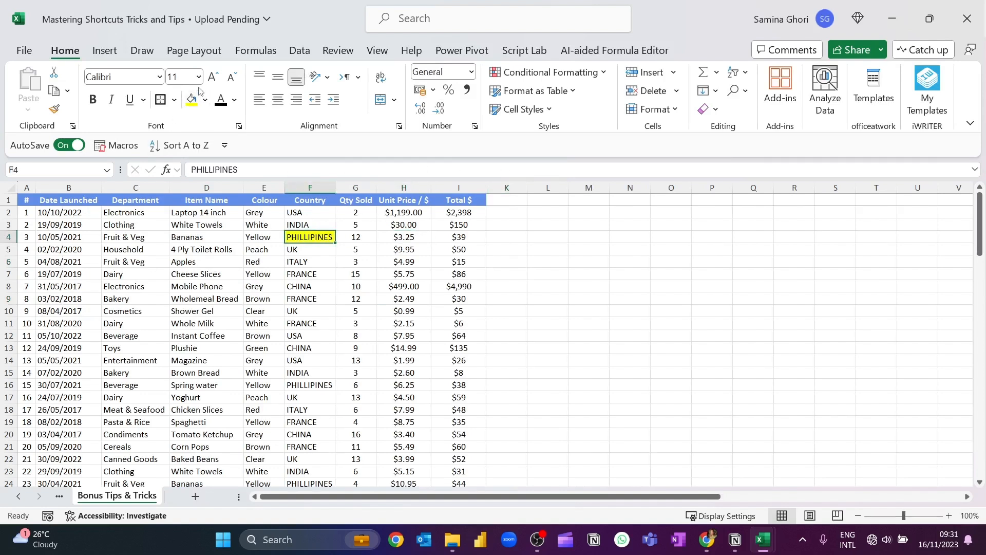
Step: Repeat the yellow fill on the Country cell F9
key("Down")
key("Down")
key("Down")
key("Down")
key("Down")
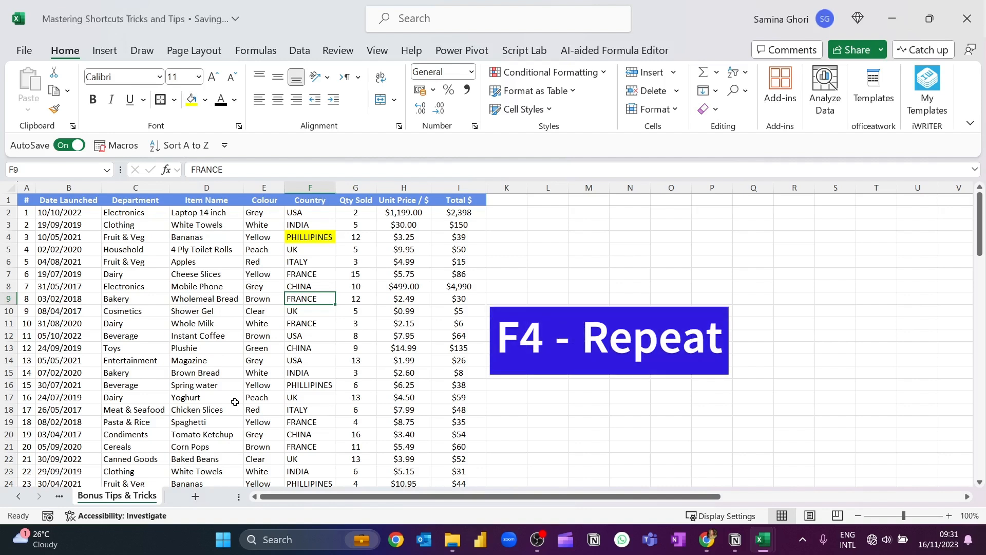
key("F4")
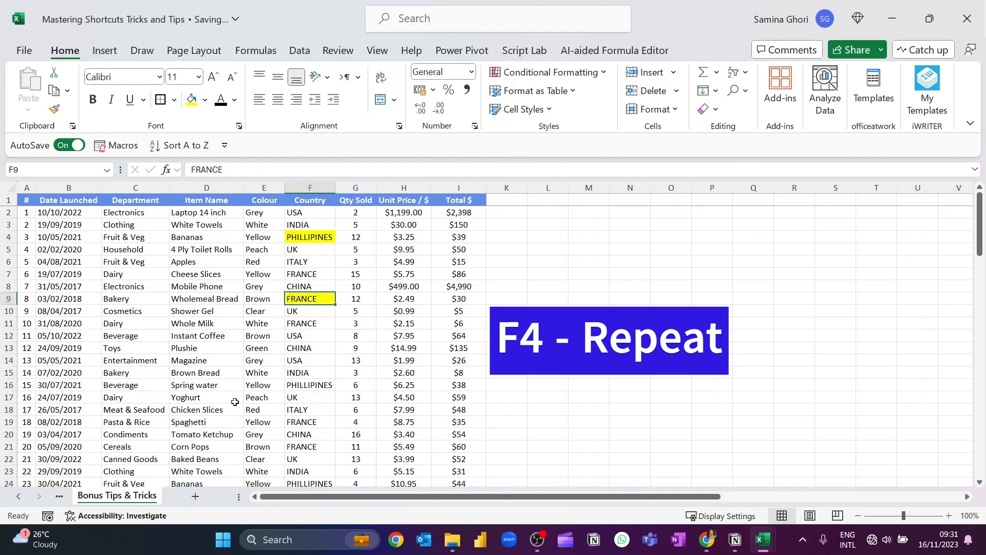
Step: Set the font colour of the Country cell F12 to red
key("Down")
key("Down")
key("Down")
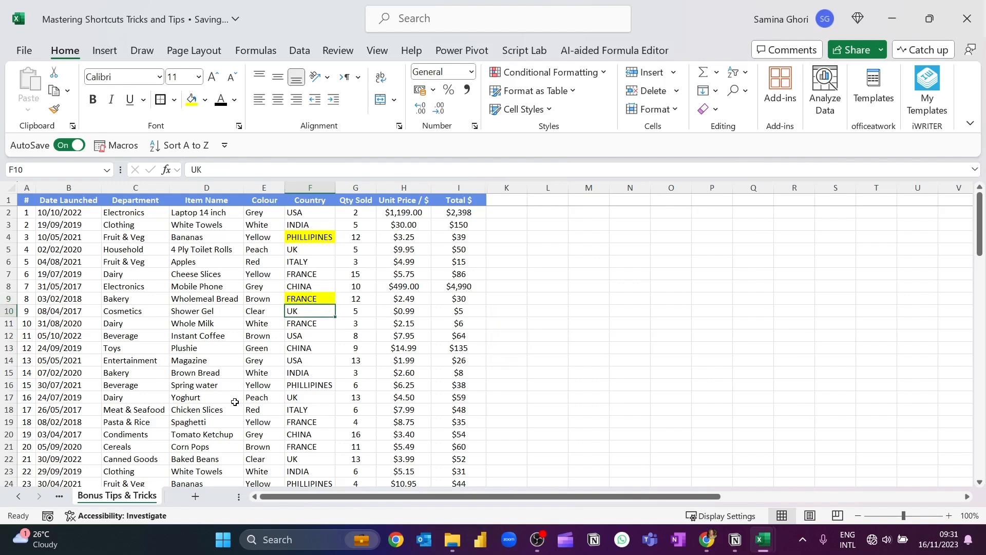
left_click(235, 101)
left_click(231, 258)
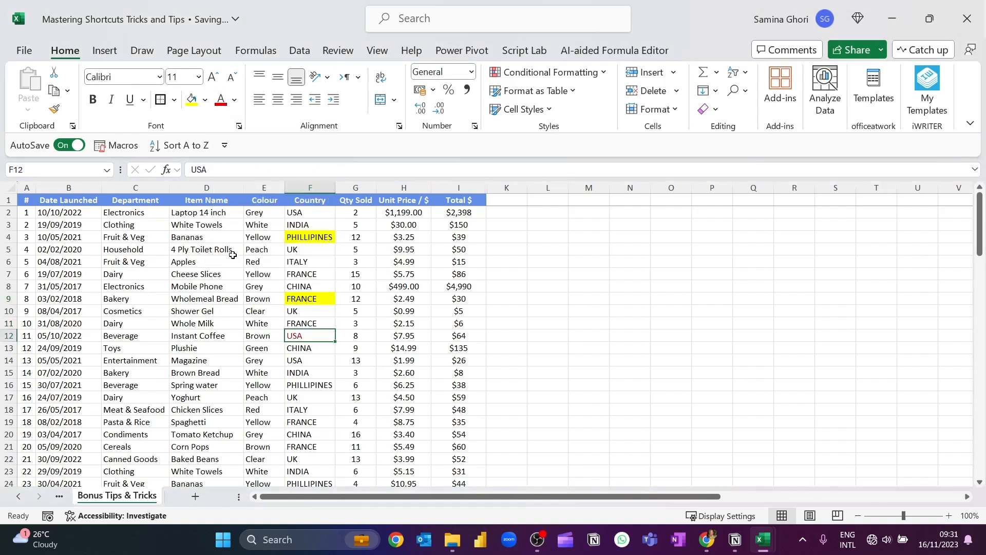
Step: Repeat the red font colour on the Country cell F15
key("Down")
key("Down")
key("Down")
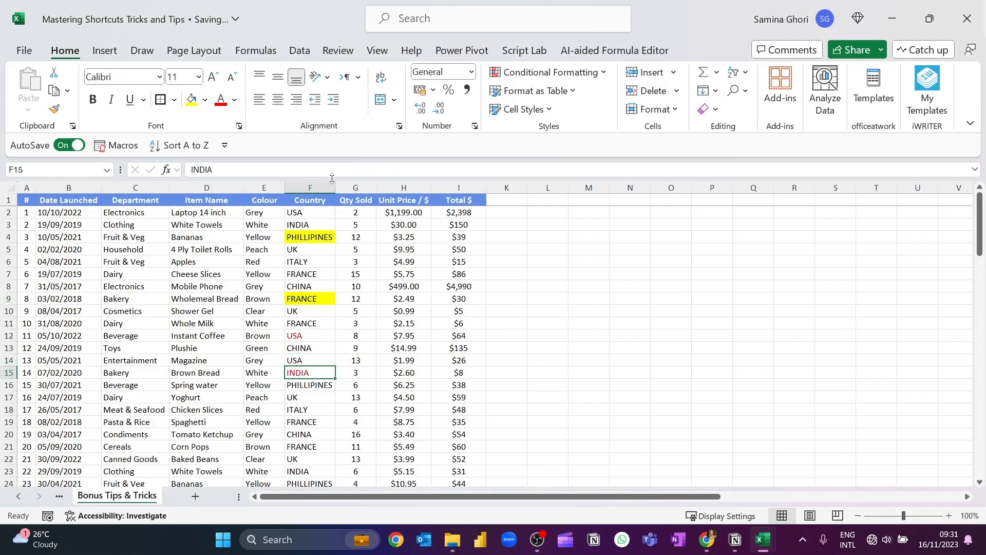
left_click(579, 297)
double_click(629, 274)
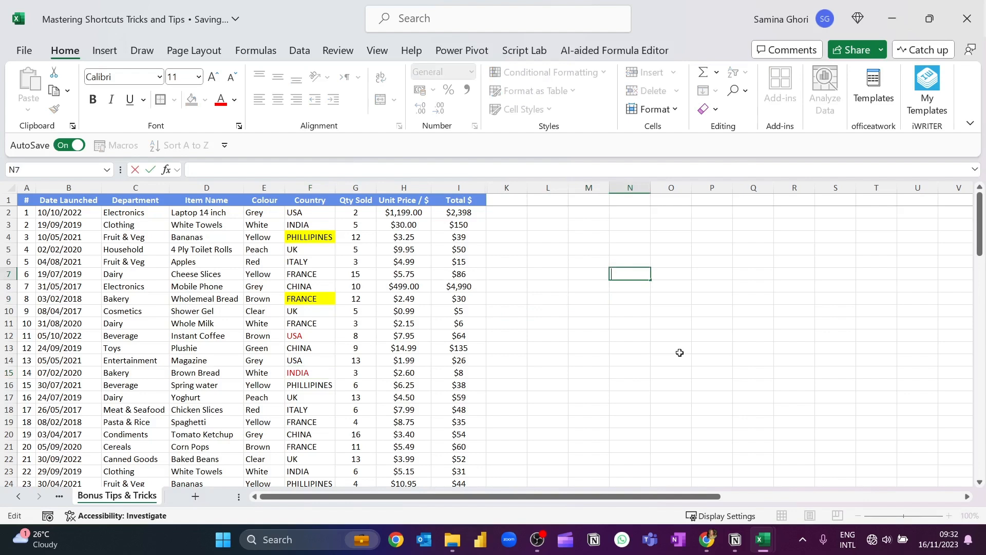
Step: Filter the list by the value of the Department cell C9, Bakery
left_click(141, 248)
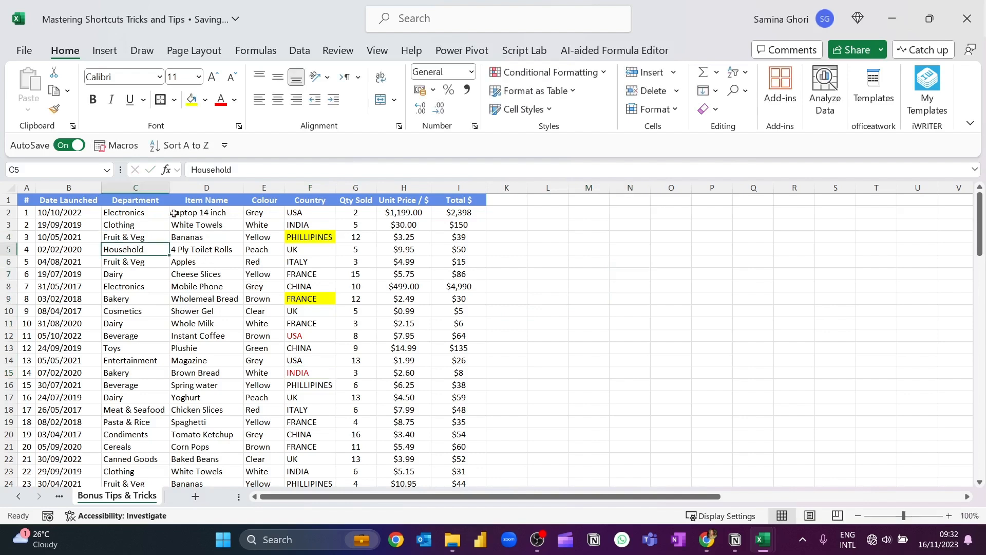
scroll(174, 213, "down", 2)
scroll(179, 310, "down", 2)
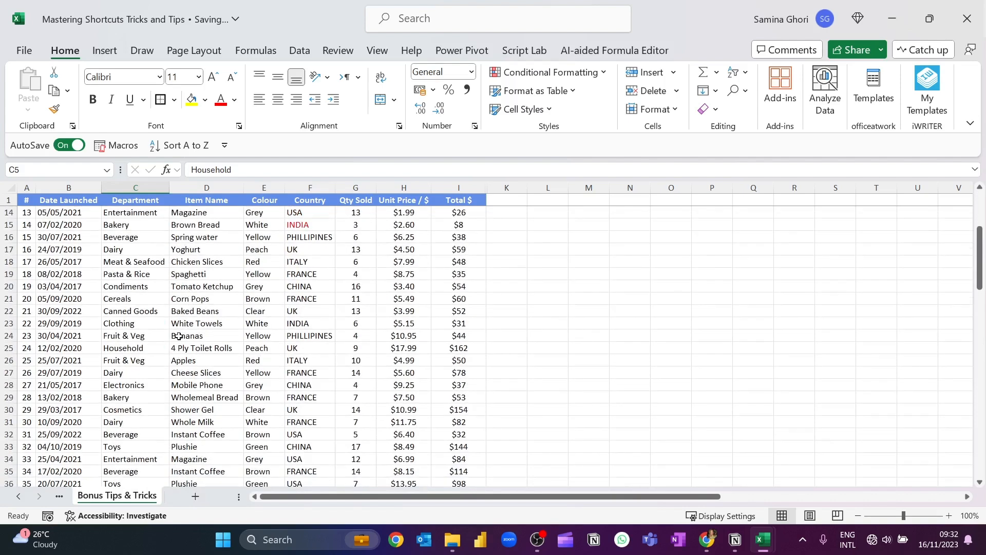
scroll(169, 330, "down", 2)
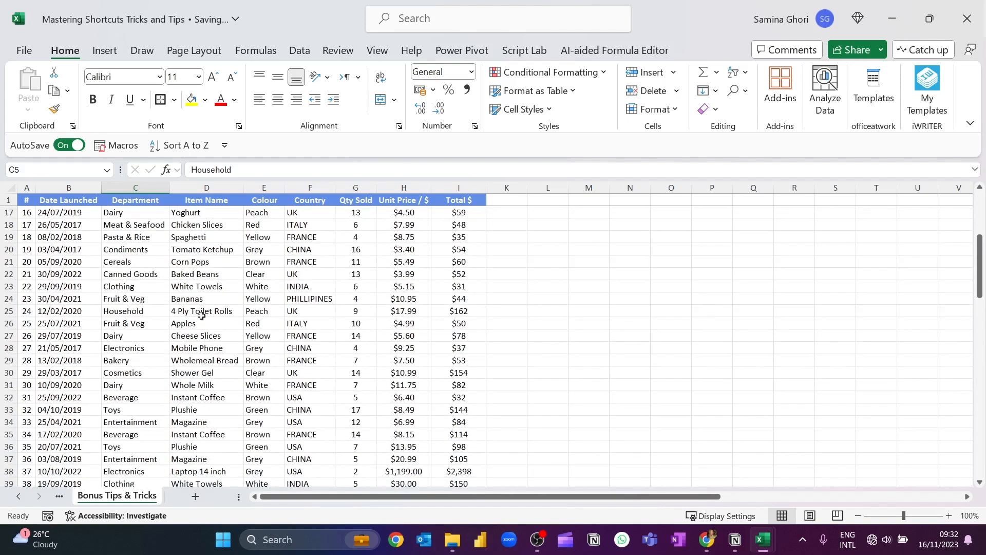
scroll(178, 331, "up", 5)
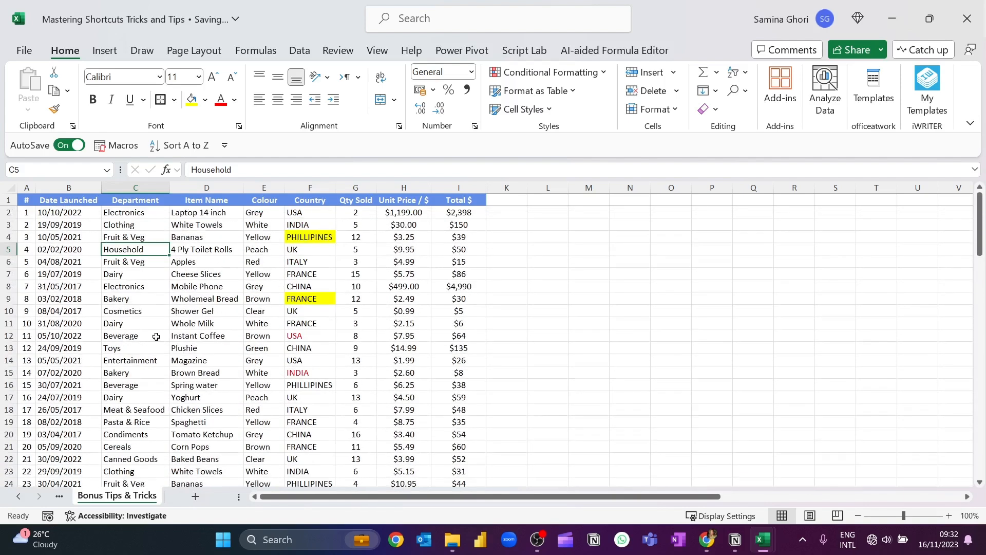
left_click(147, 300)
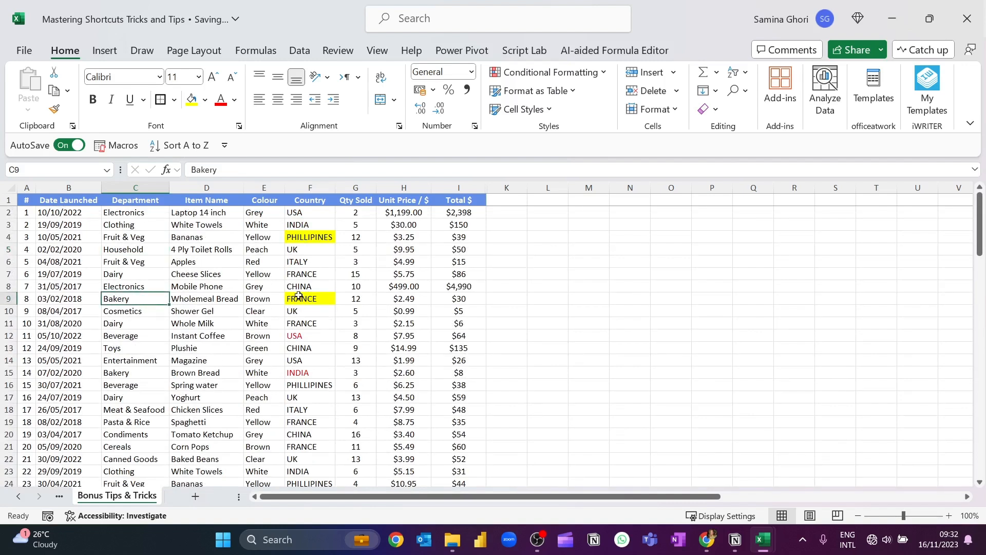
right_click(142, 300)
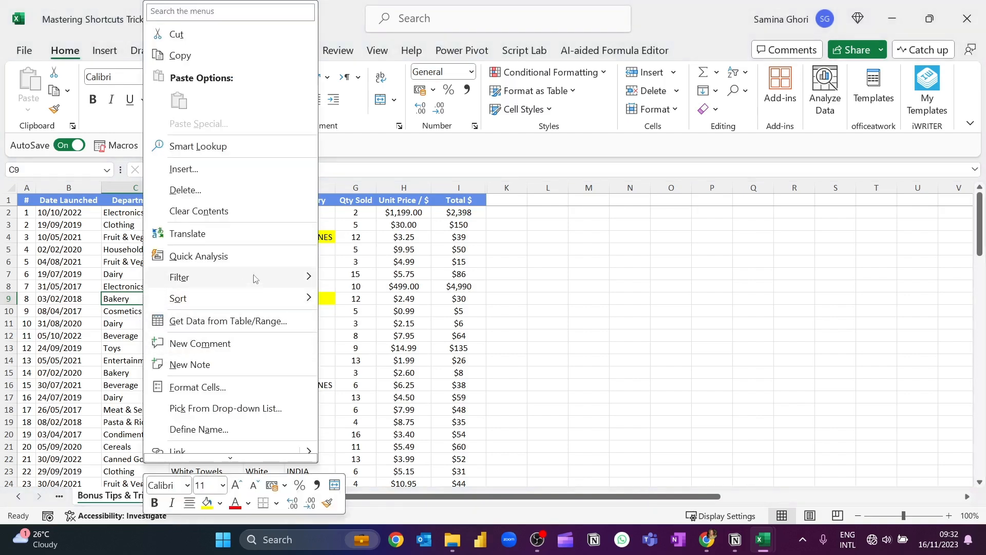
mouse_move(255, 278)
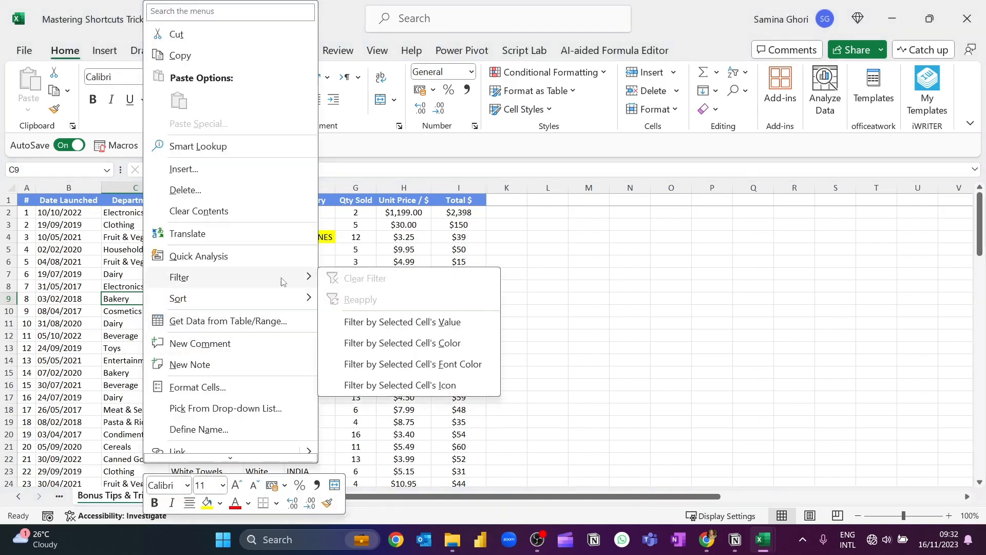
left_click(443, 323)
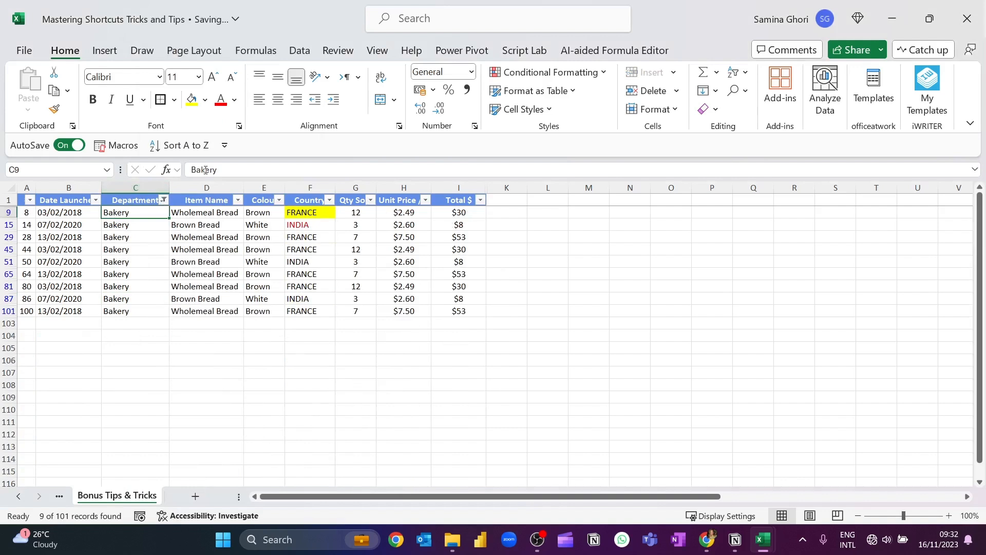
Step: Review the filtered Bakery rows in the Department column
left_click(217, 297)
left_click_drag(121, 213, 134, 310)
left_click(144, 289)
left_click(588, 250)
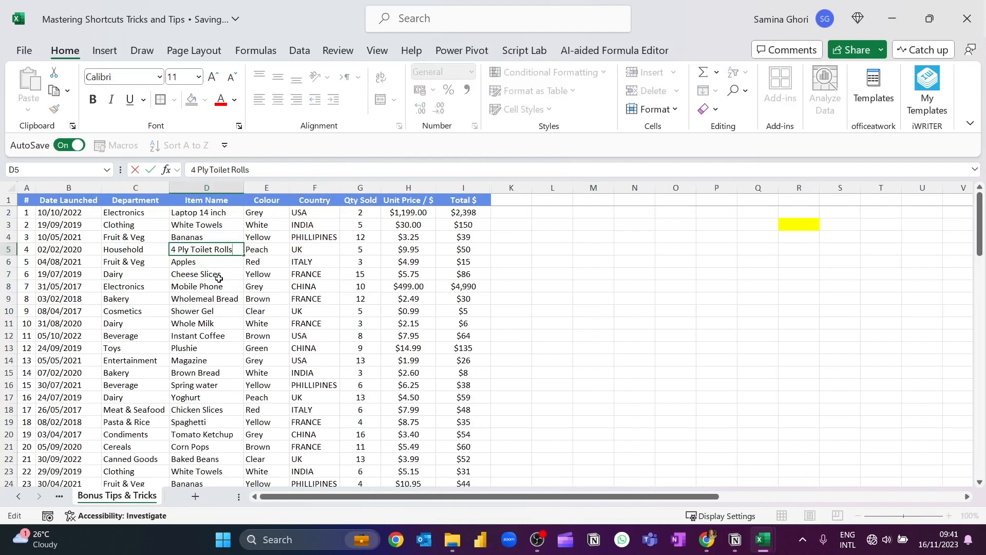
Step: Insert a hyperlink on the 4 Ply Toilet Rolls item cell D5 that points to cell R3 in this document
left_click(219, 277)
left_click(212, 251)
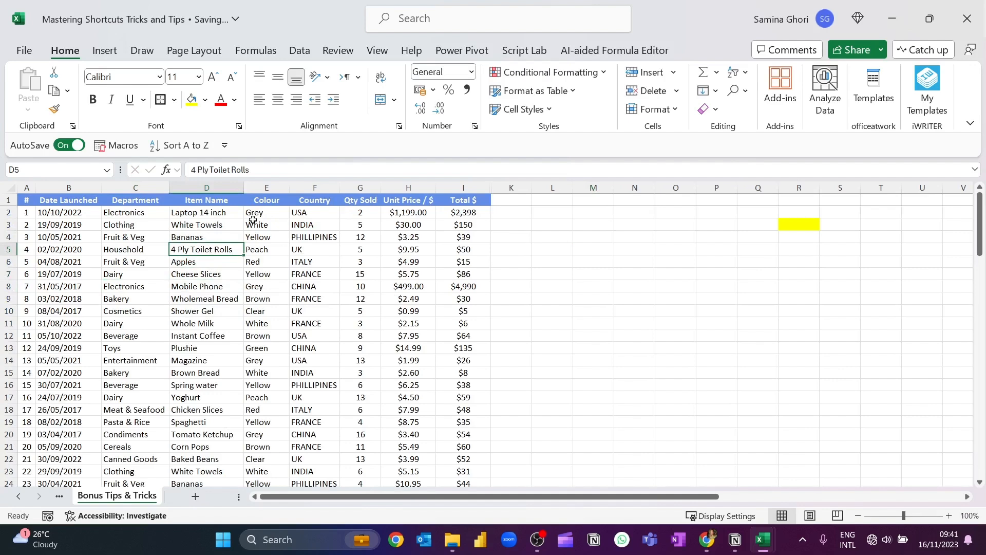
key("ctrl+k")
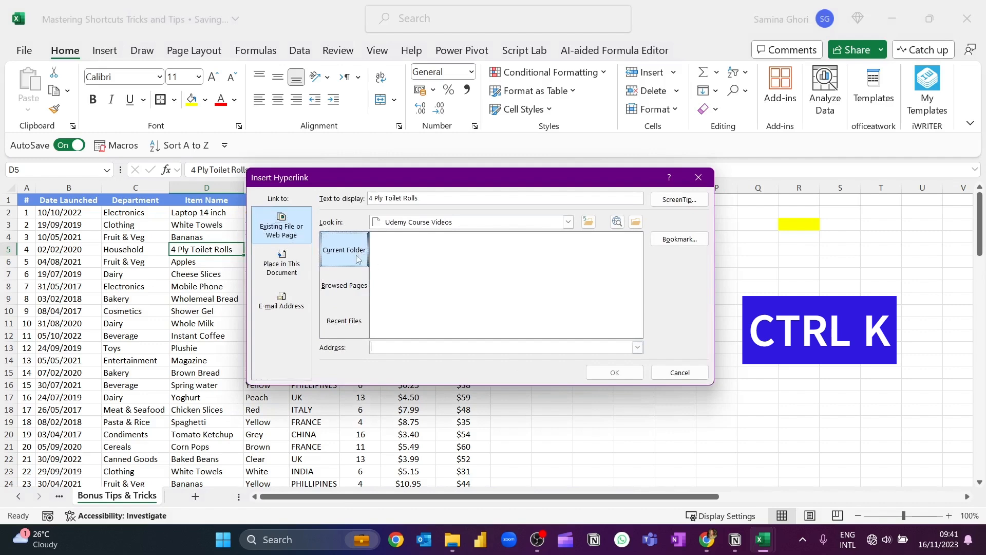
left_click(351, 295)
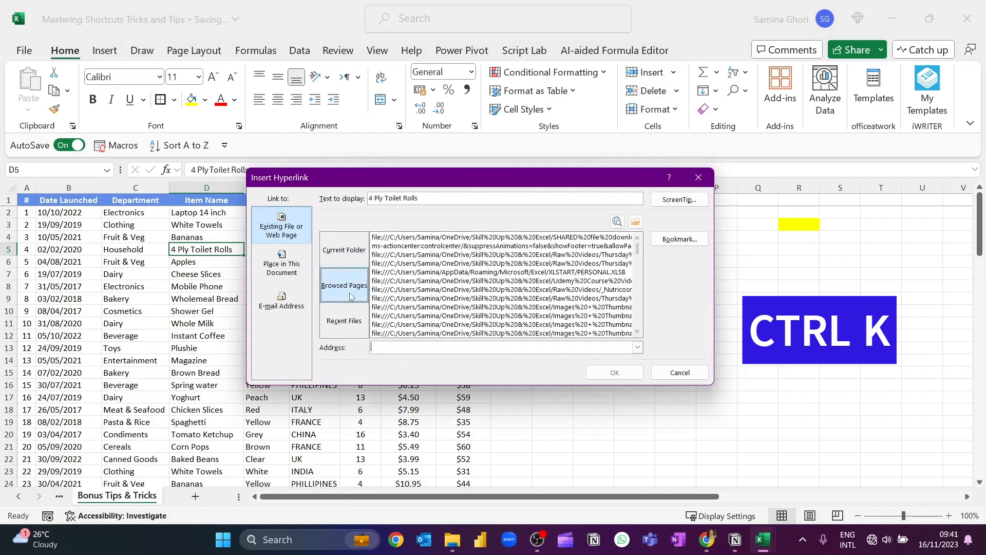
left_click(344, 320)
left_click(295, 269)
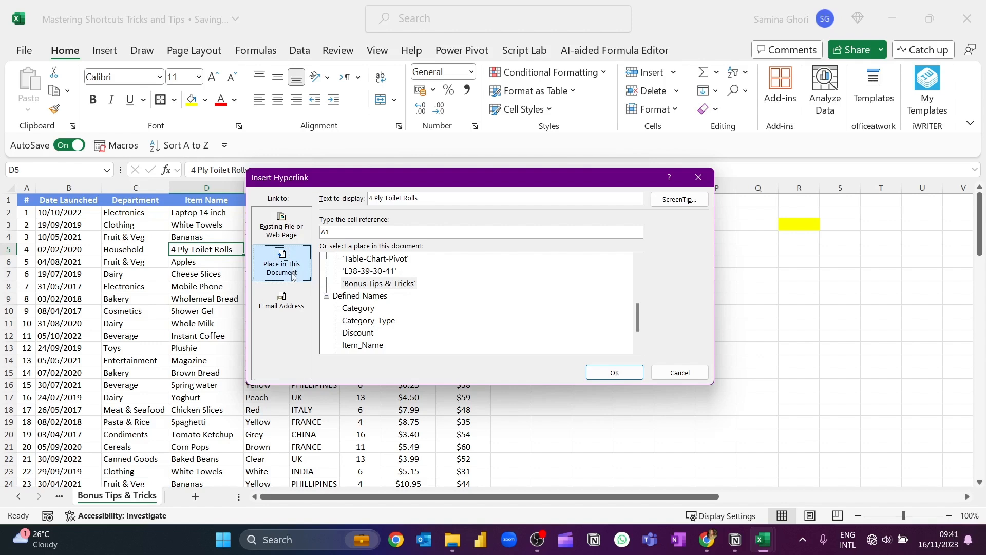
left_click(301, 308)
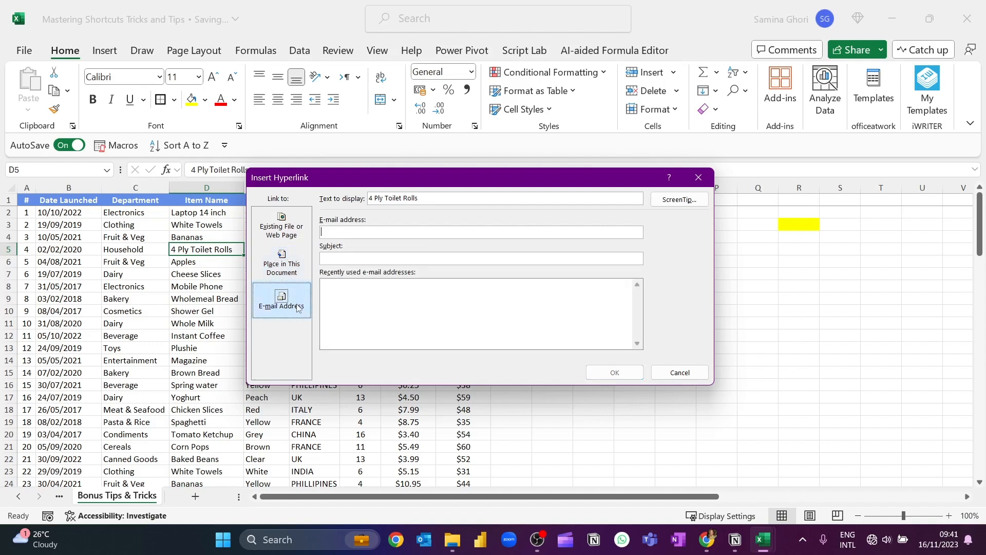
left_click(303, 269)
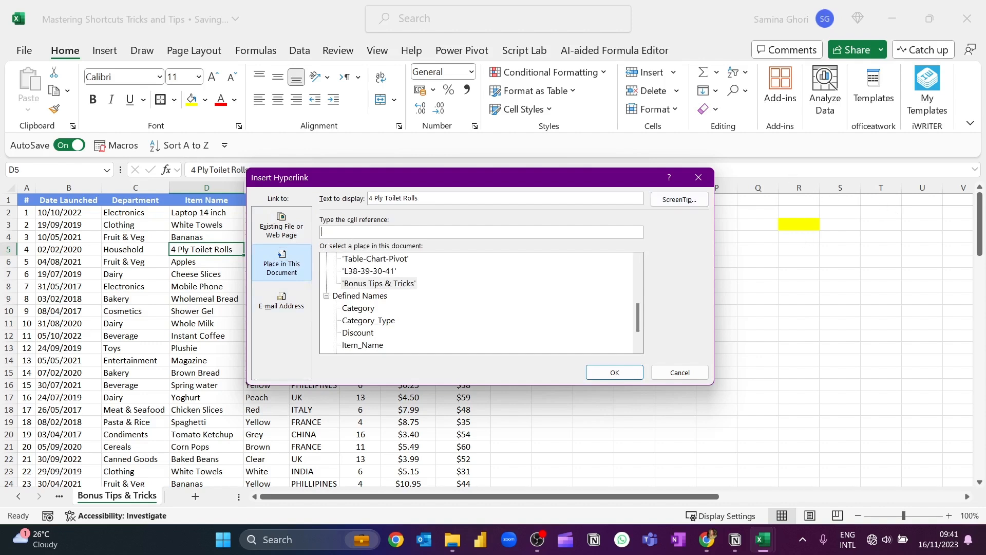
type("R3")
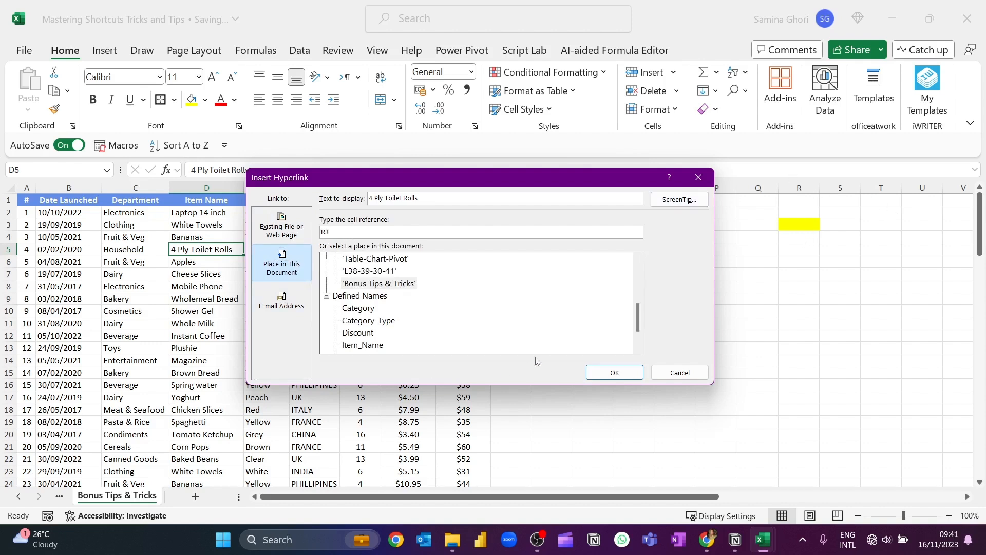
left_click(611, 373)
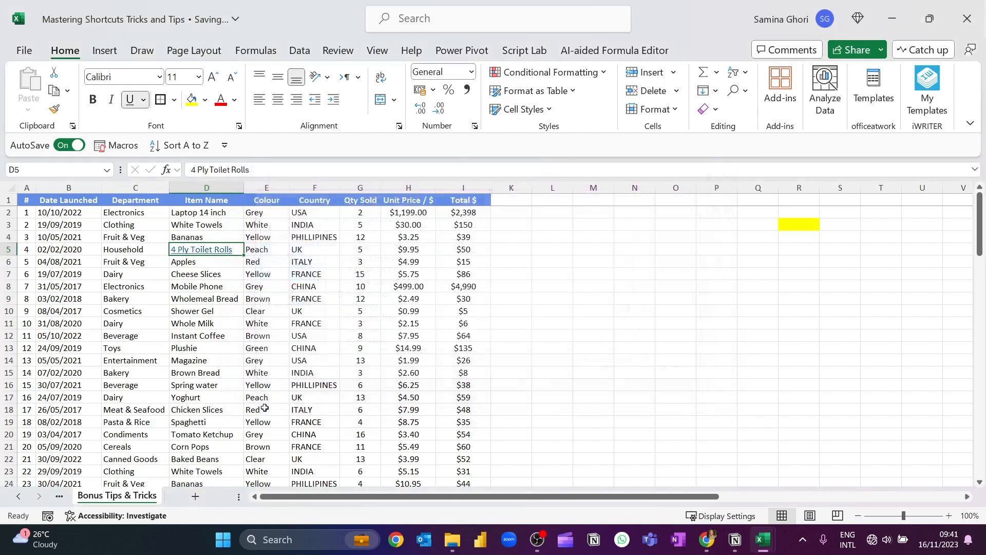
Step: Follow the hyperlink in cell D5 to check where it leads
left_click(207, 251)
left_click(789, 263)
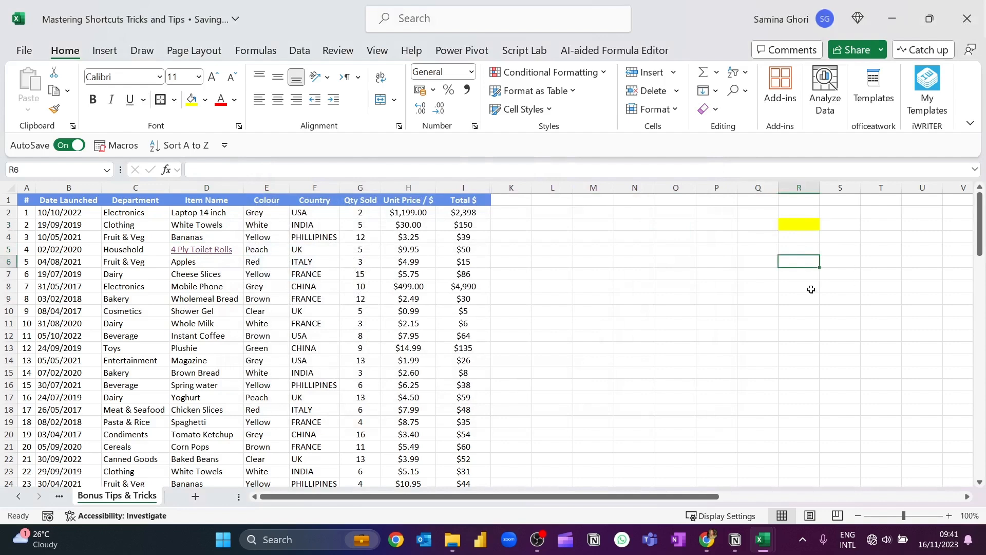
left_click(199, 313)
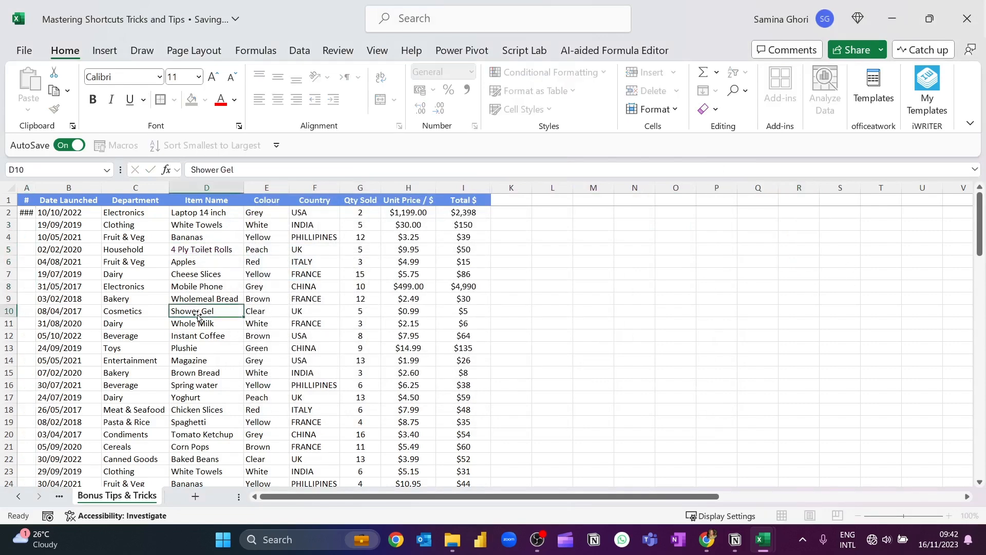
Step: Replace every Grey with Gray in the Colour column E
left_click(276, 211)
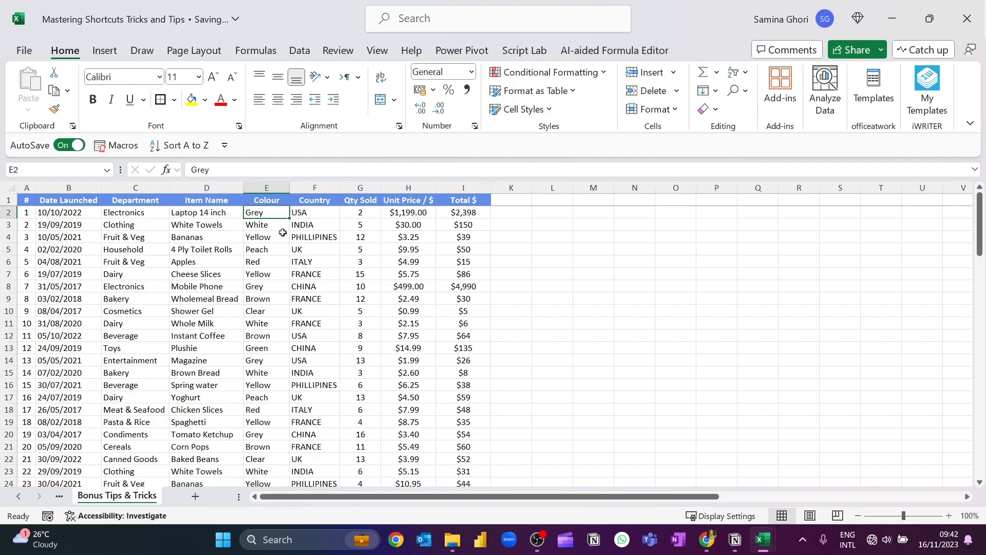
left_click(269, 188)
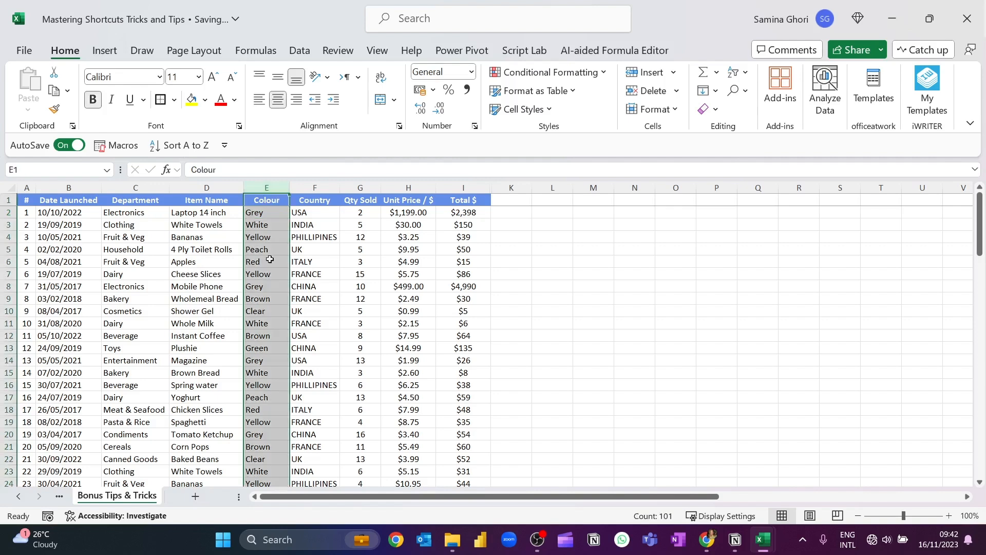
key("ctrl+h")
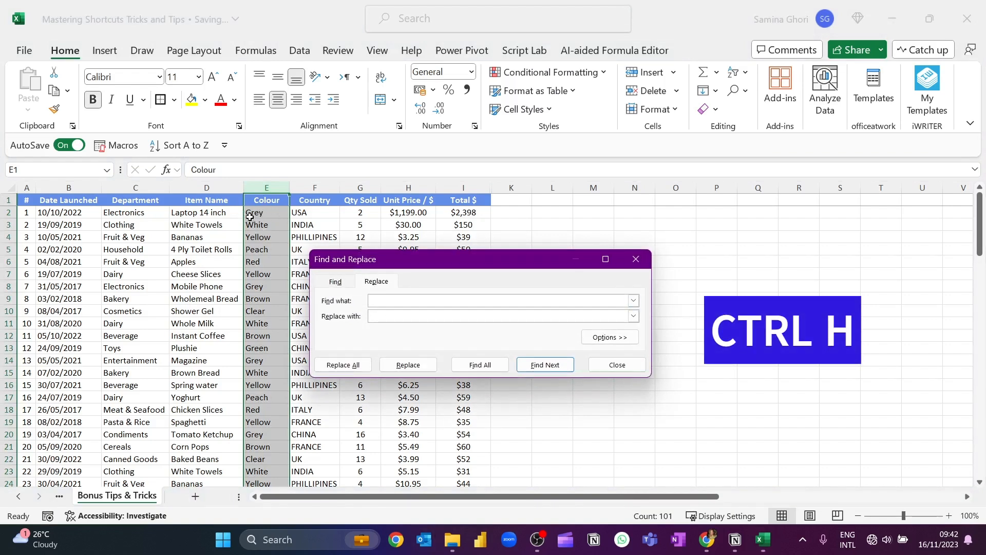
type("Grey")
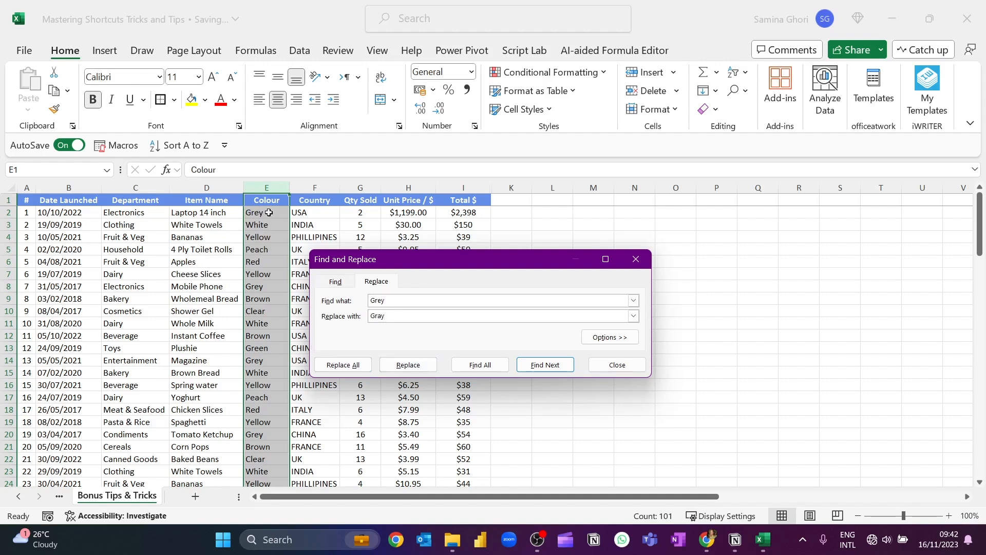
left_click(343, 366)
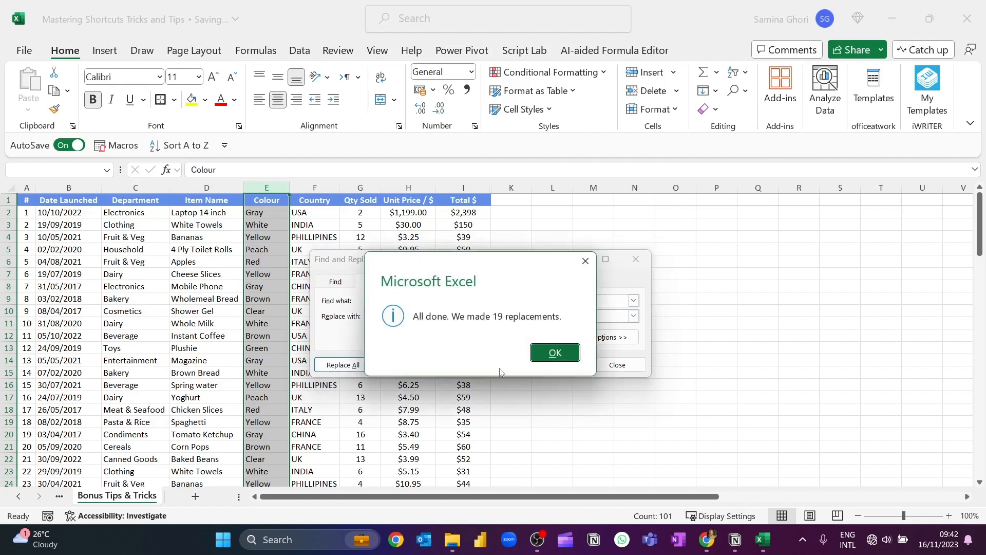
left_click(559, 356)
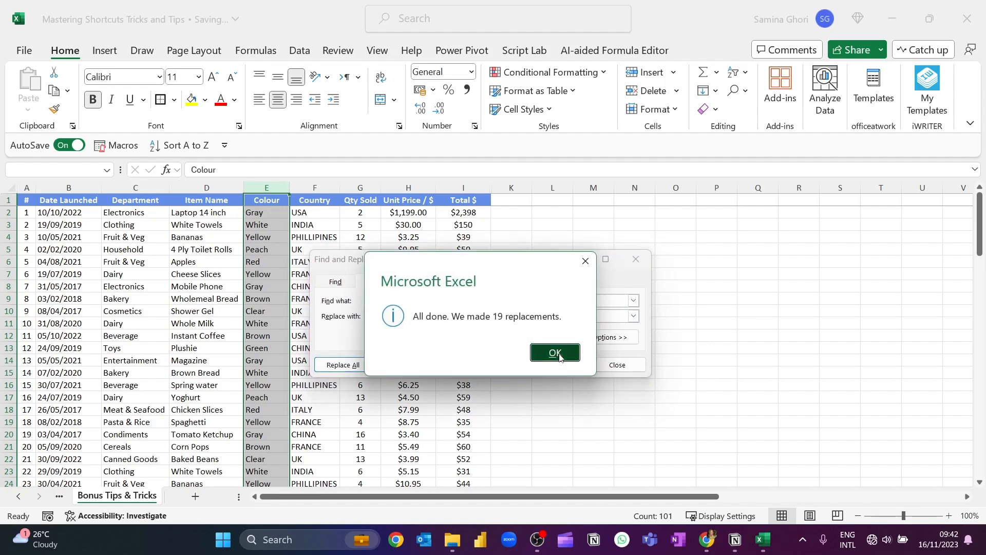
left_click(742, 311)
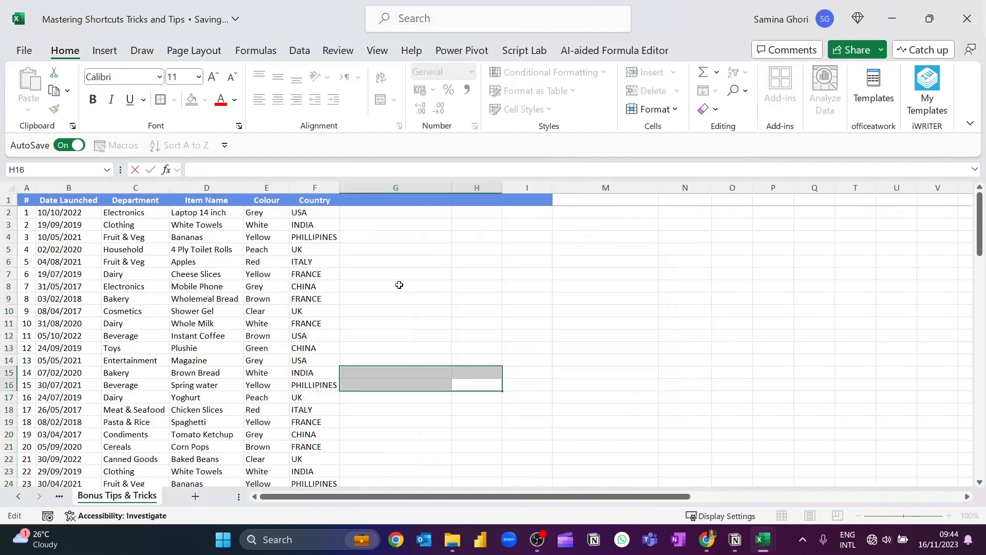
Step: Enter the combined sample text "Electronics, (Grey), [USA]" in cell G2, beside the first product's Country
left_click(399, 285)
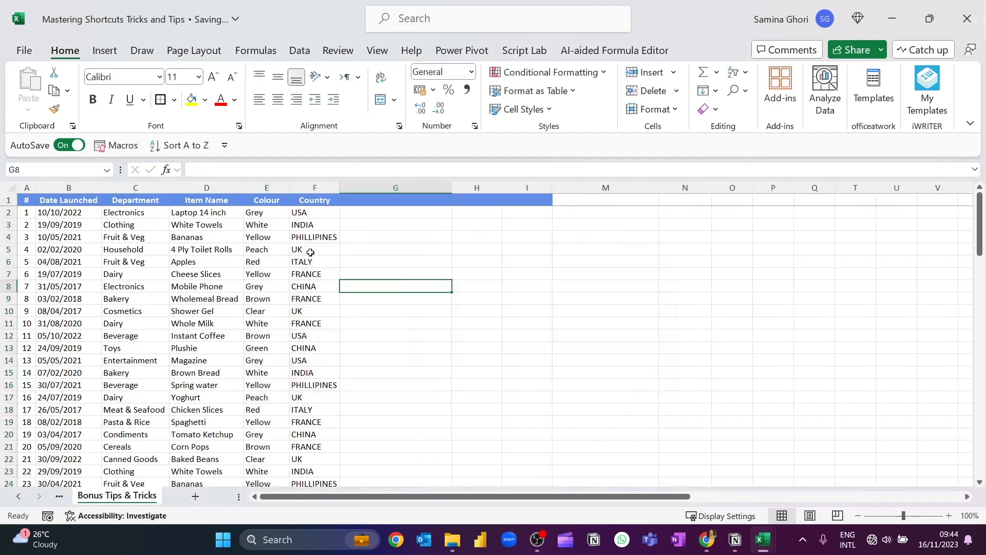
left_click(365, 214)
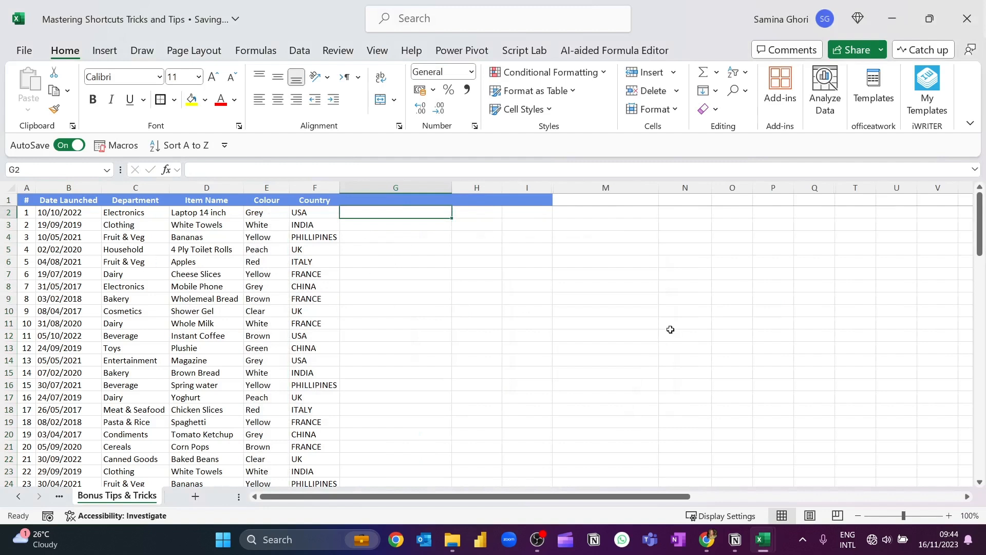
type("Electronics, (Gr")
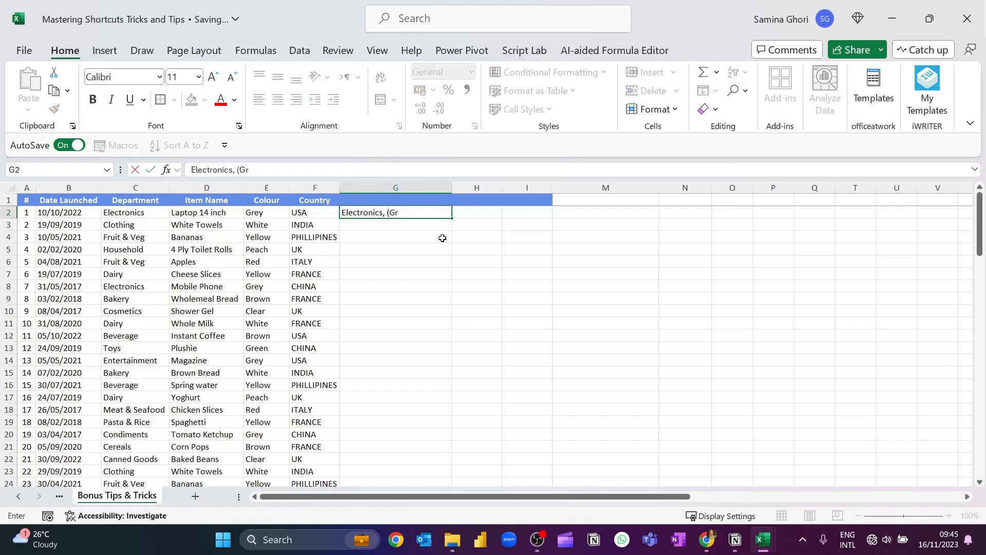
type("ey), [USA")
key("Return")
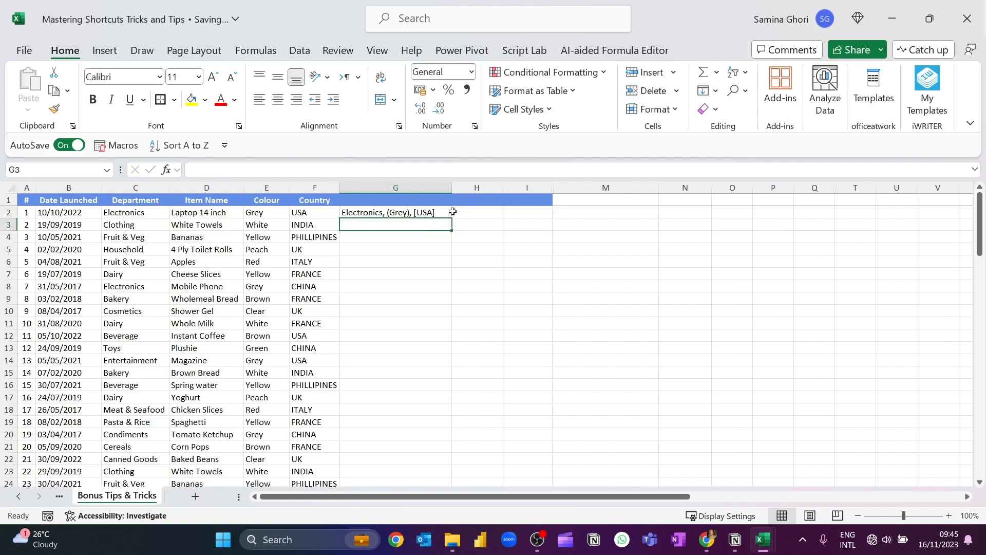
Step: Fill cell G2 down the whole list using Flash Fill, so each row combines its own Department, Colour and Country
left_click(444, 213)
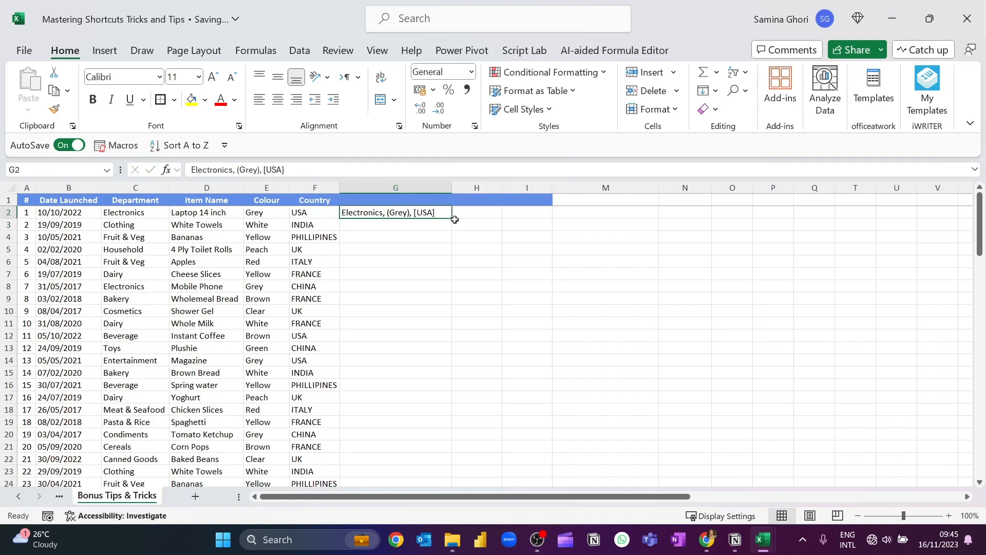
double_click(453, 220)
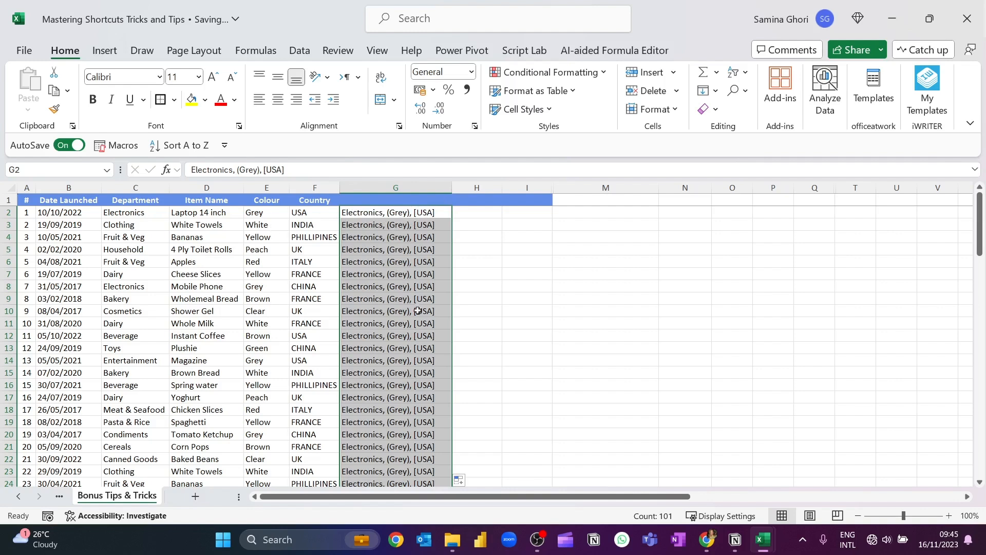
left_click(471, 480)
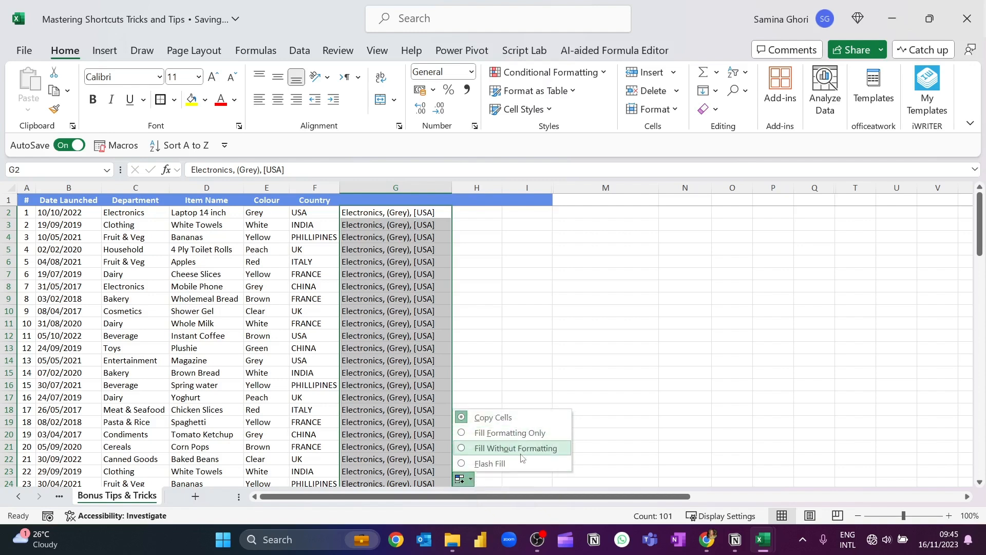
left_click(464, 464)
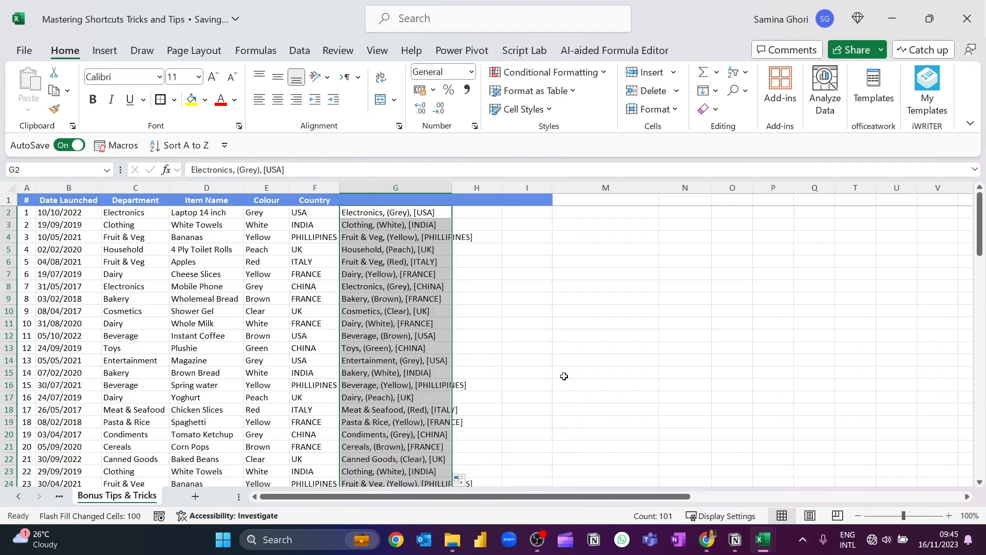
Step: Fit column G's width to its contents and check the combined entries
double_click(449, 187)
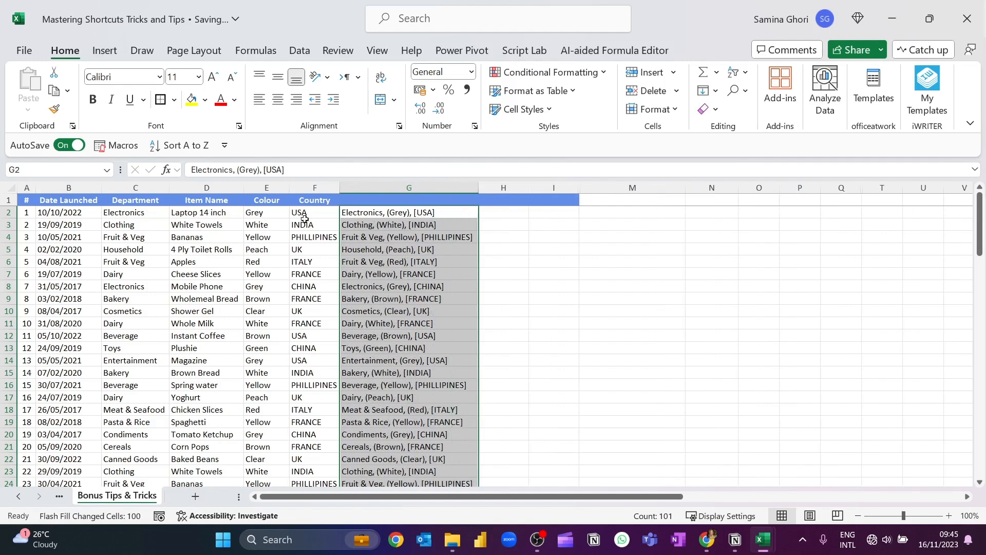
left_click(417, 227)
left_click(417, 237)
left_click(433, 286)
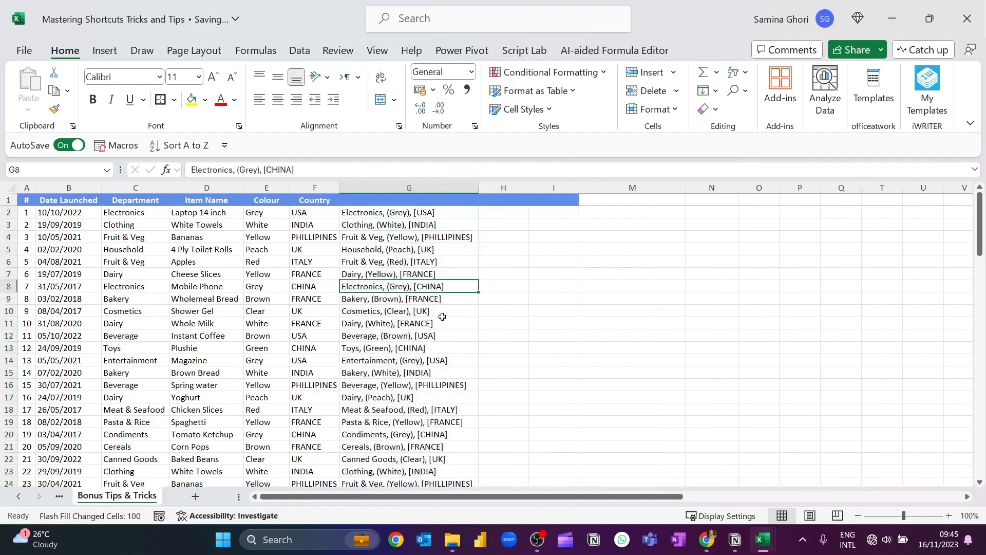
left_click(441, 313)
left_click(493, 224)
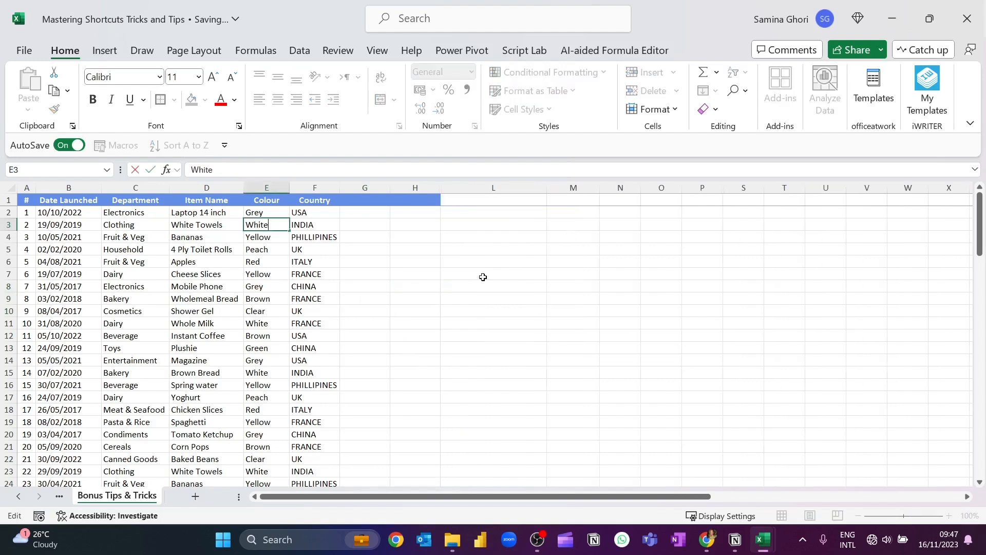
Step: Start a Text That Contains conditional formatting rule on the Colour column E for cells containing "Grey"
left_click(368, 259)
scroll(326, 296, "down", 1)
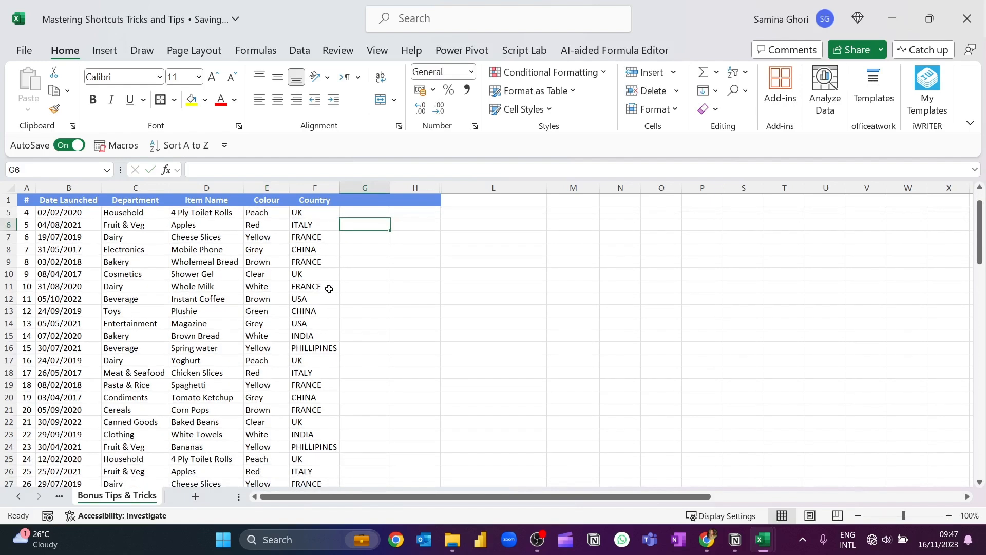
scroll(348, 280, "up", 1)
left_click(274, 263)
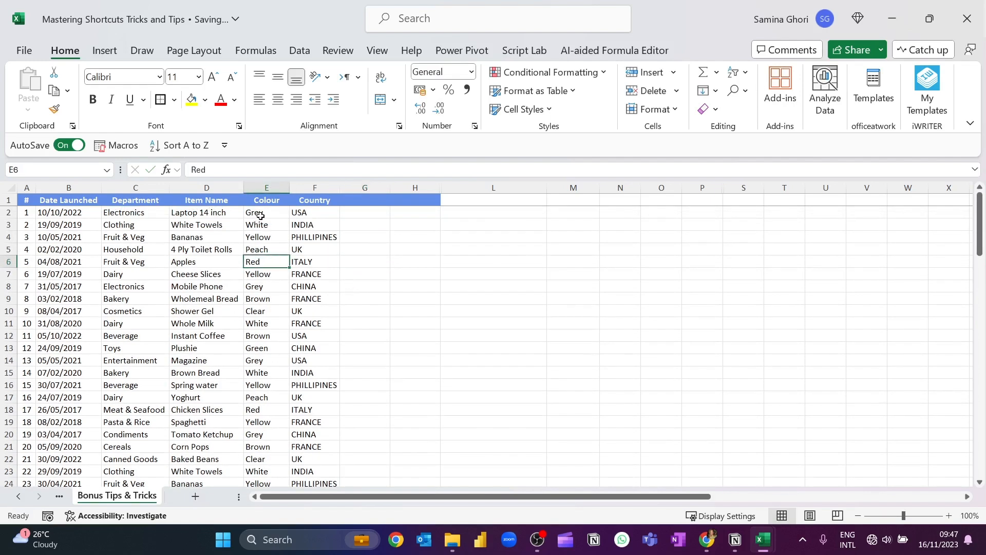
left_click(274, 188)
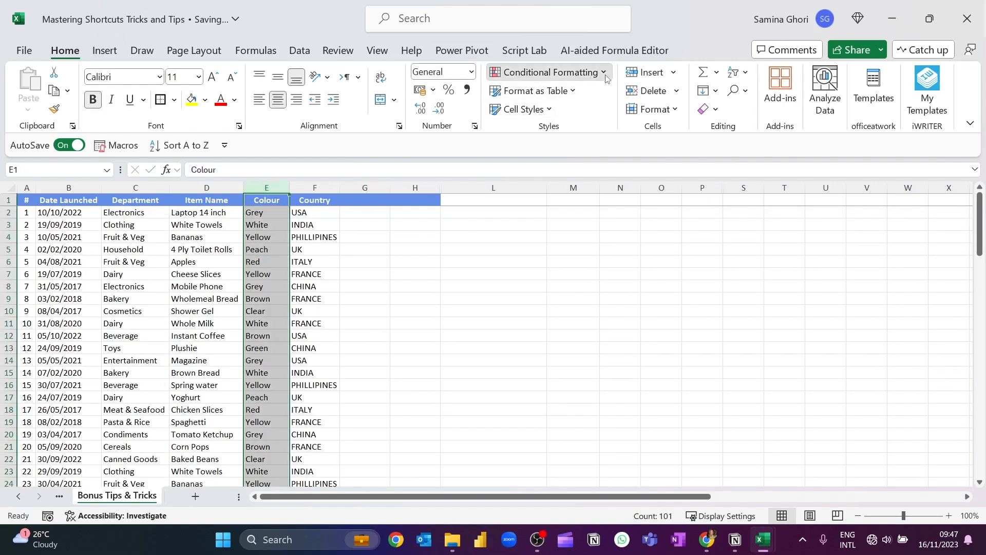
left_click(548, 72)
mouse_move(581, 201)
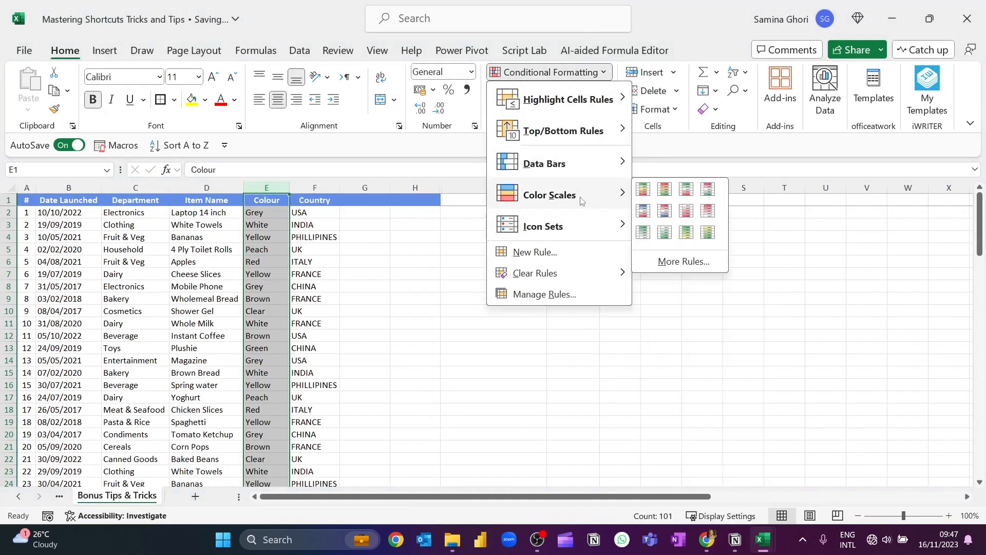
mouse_move(616, 101)
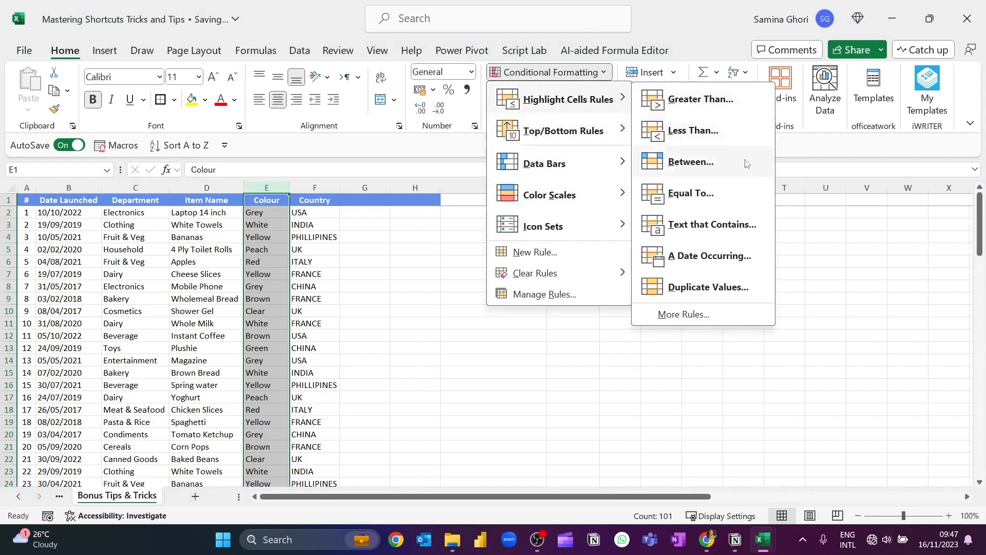
left_click(712, 224)
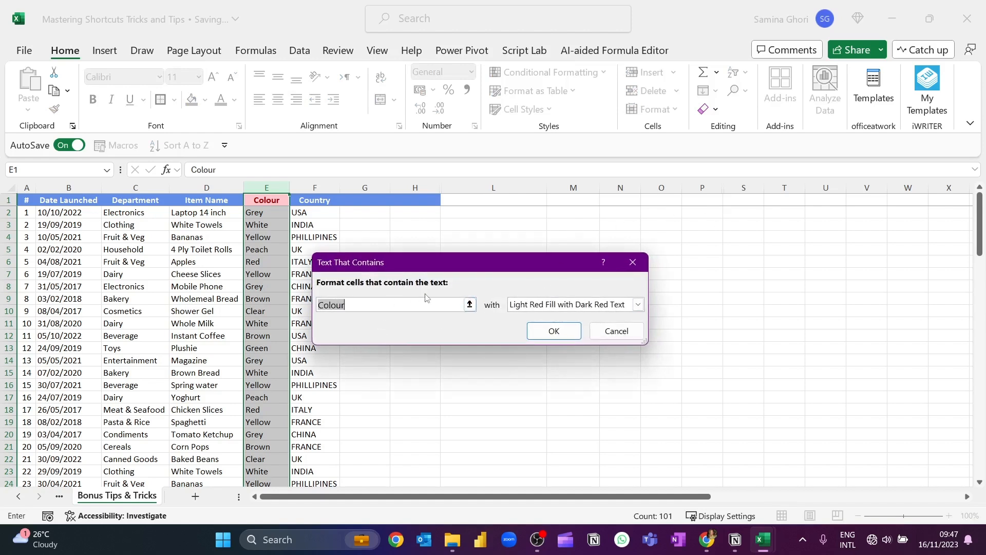
type("Grey")
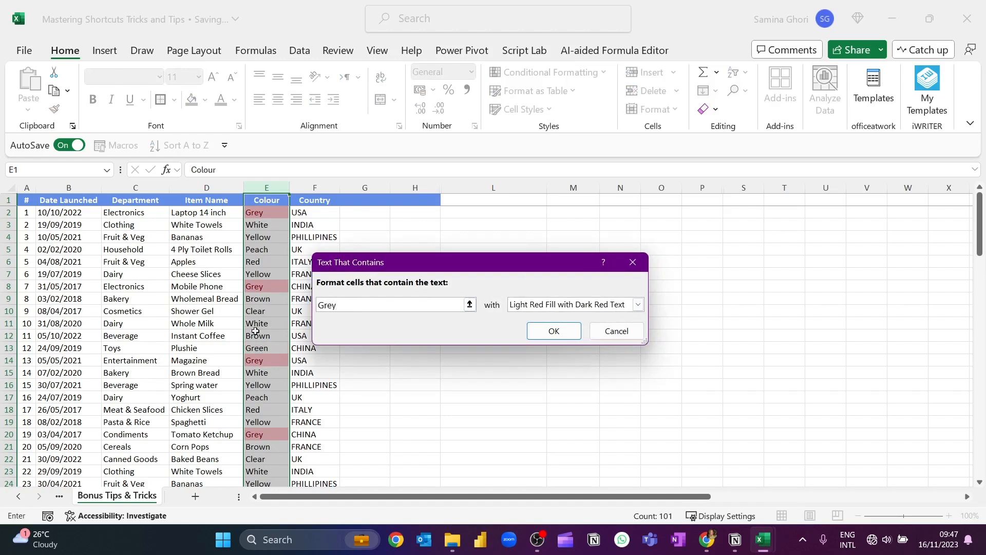
Step: Try Green Fill with Dark Green Text on the rule, and settle on Yellow Fill with Dark Yellow Text
left_click(622, 308)
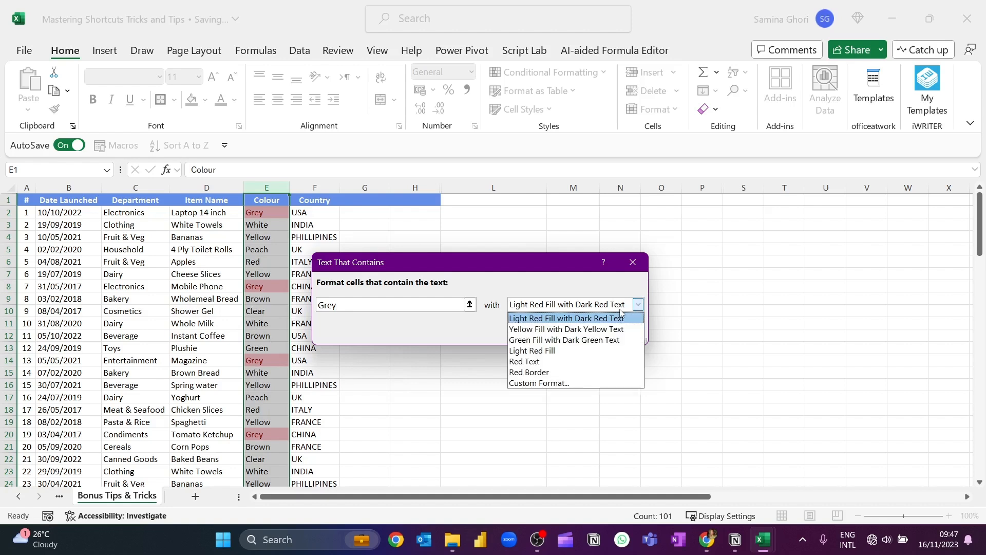
left_click(606, 341)
left_click(606, 304)
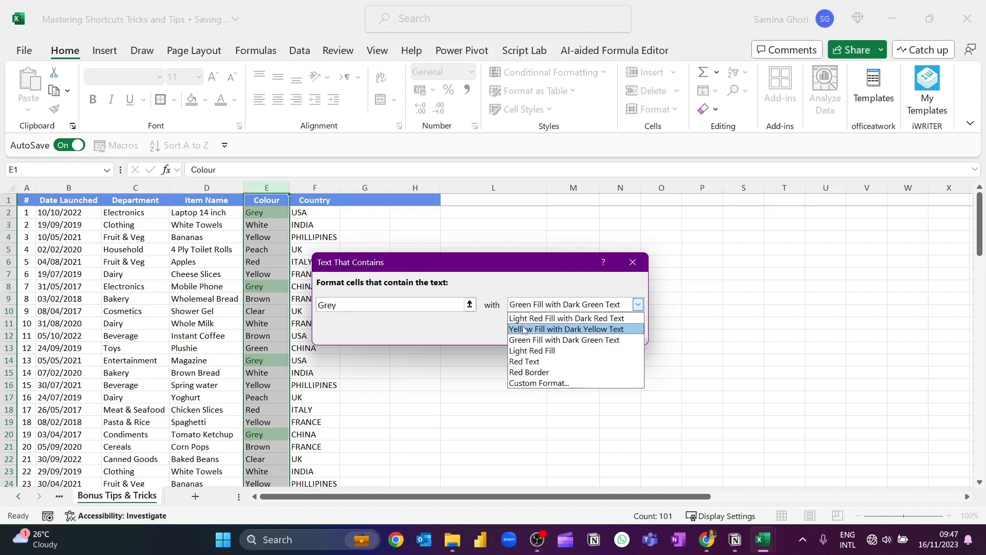
left_click(526, 332)
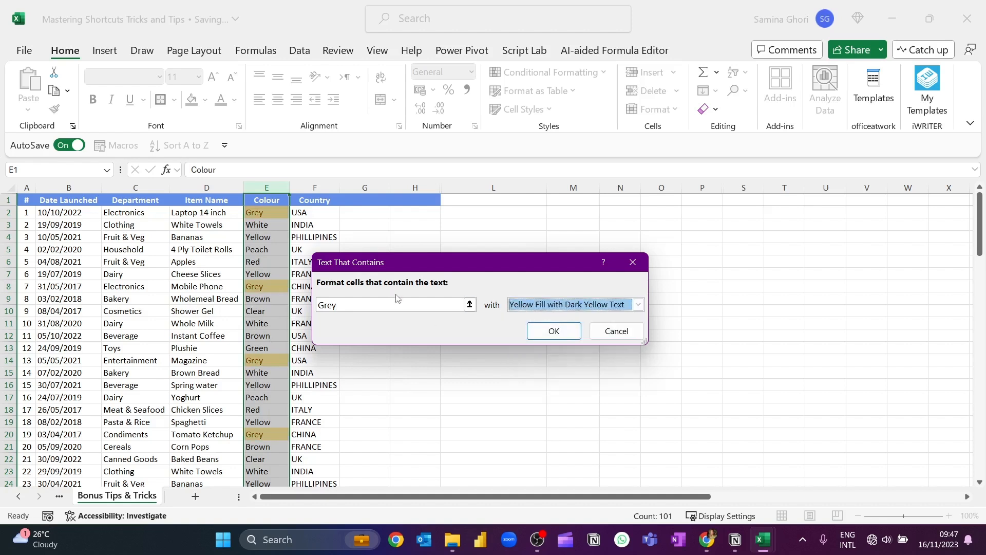
Step: Set the rule's text to "Yellow" and apply the rule to the Colour column
double_click(354, 305)
type("Y")
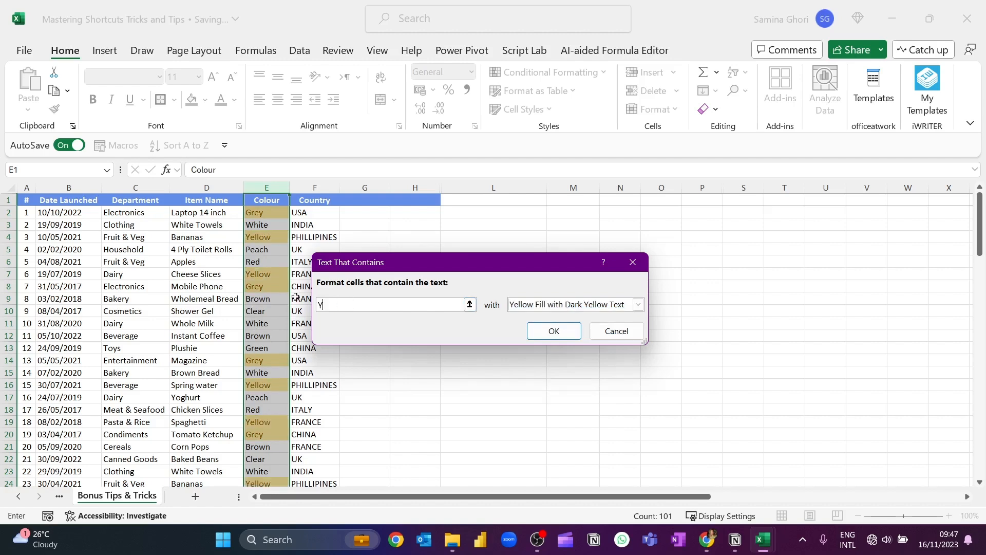
type("ellow")
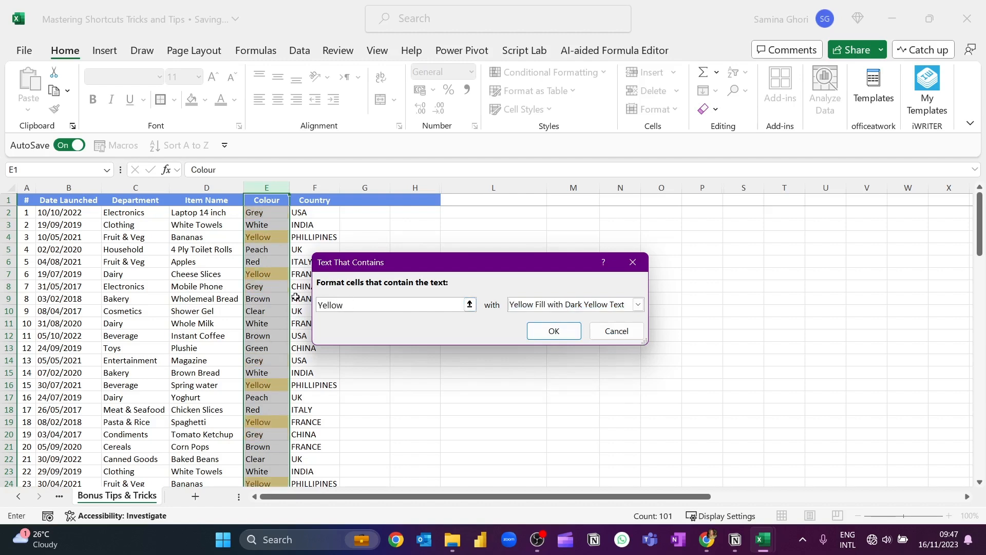
left_click(553, 330)
Step: Change the Colour of Instant Coffee in cell E12 to Yellow to test the highlighting rule
left_click(266, 335)
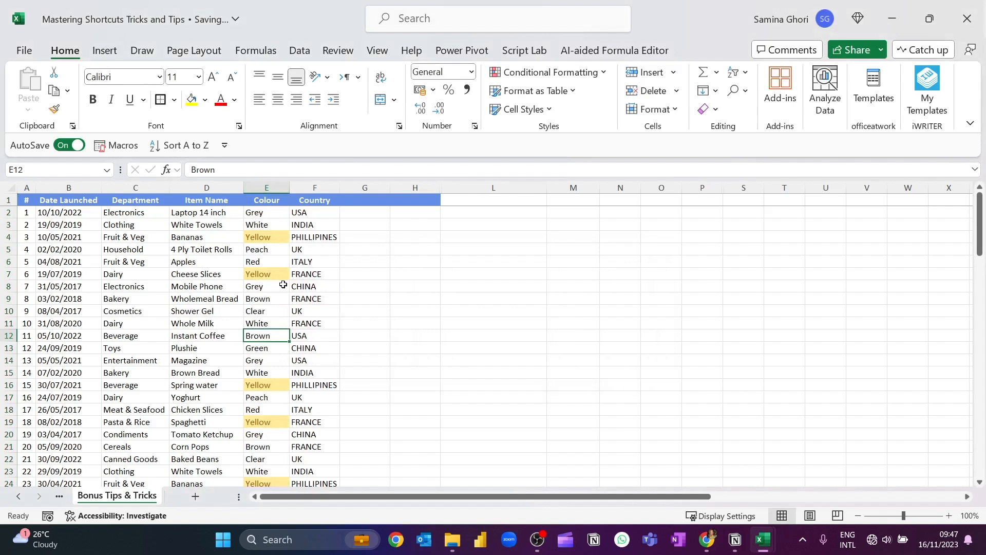
type("Yel")
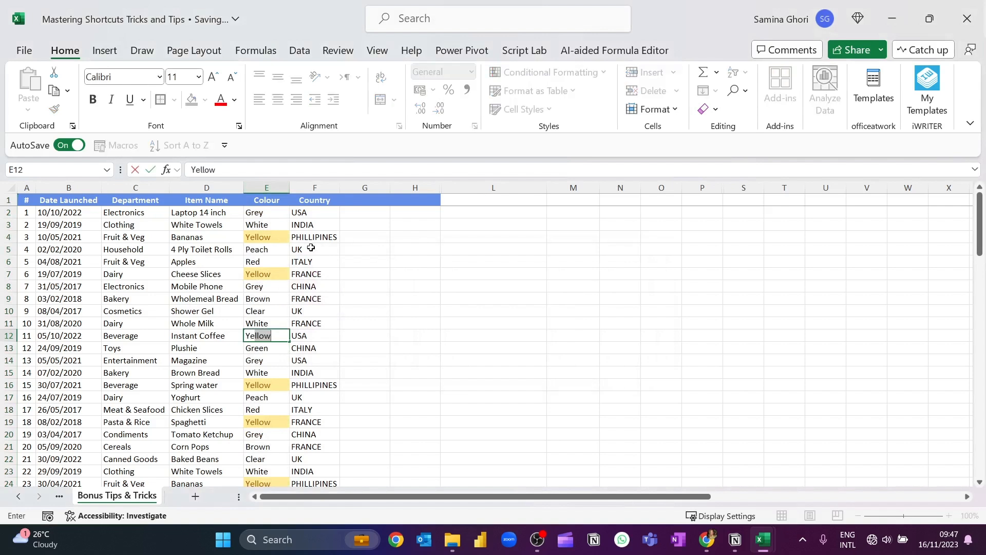
type("low")
key("Return")
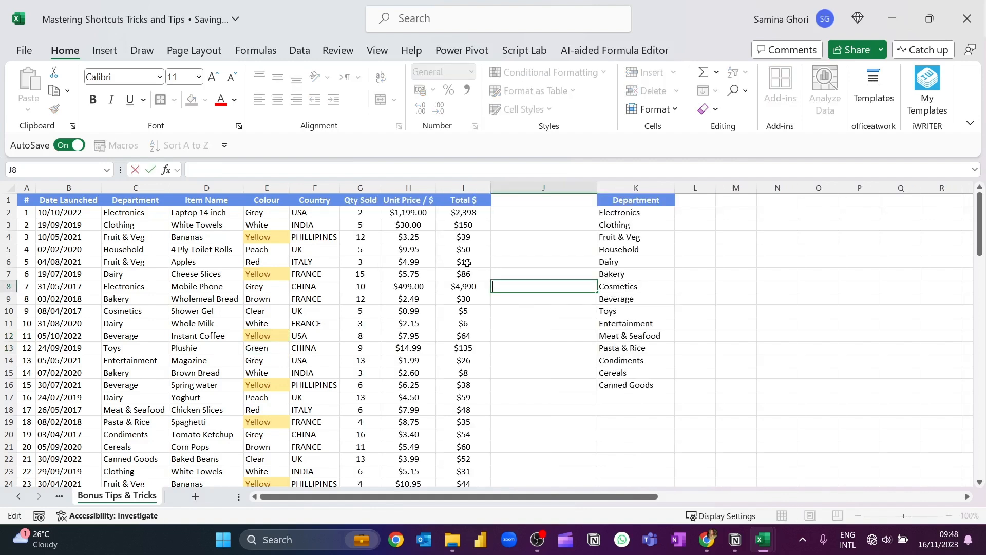
Step: Overwrite the Department in cell C5 with the nonsense entry "Hodododod" and undo that entry
left_click(534, 211)
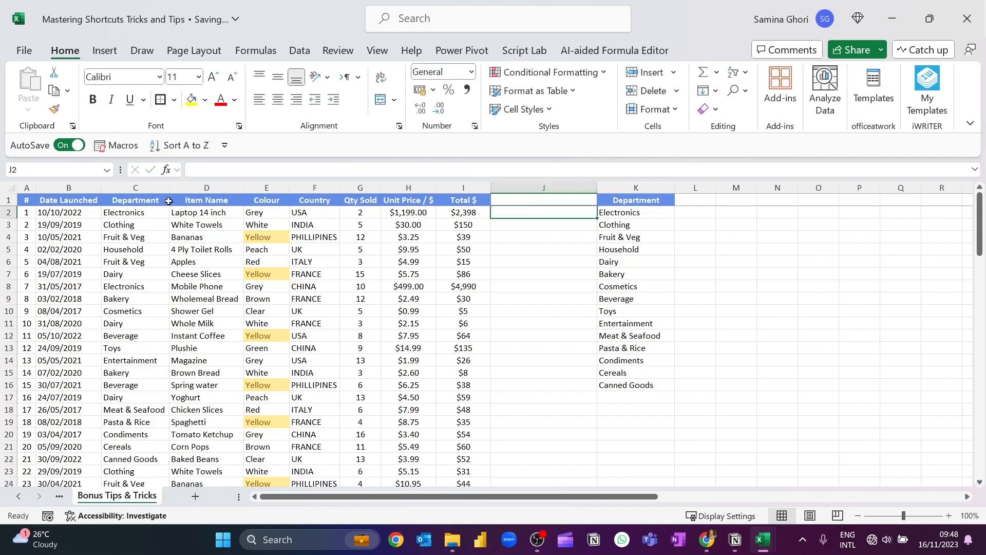
left_click_drag(145, 213, 143, 260)
left_click(142, 253)
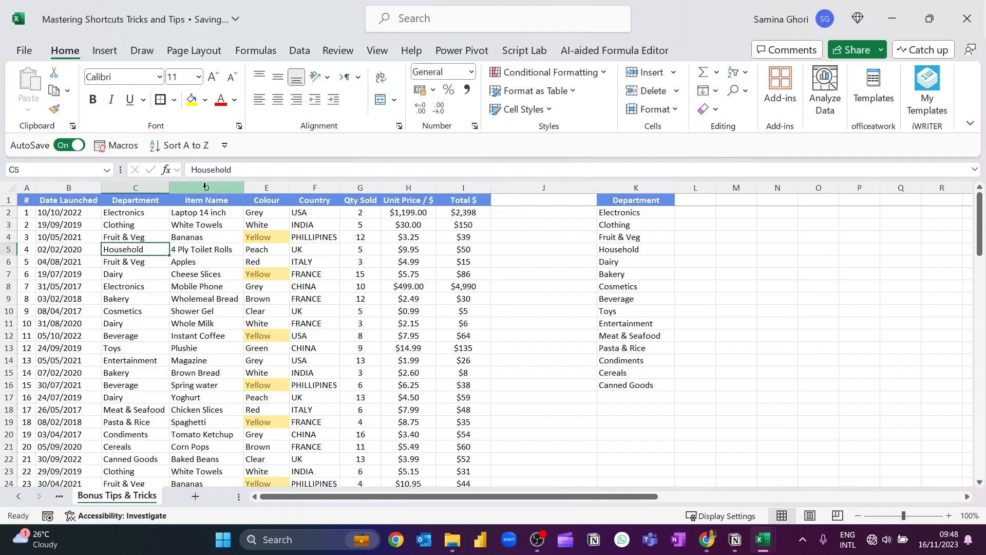
type("Hodododod")
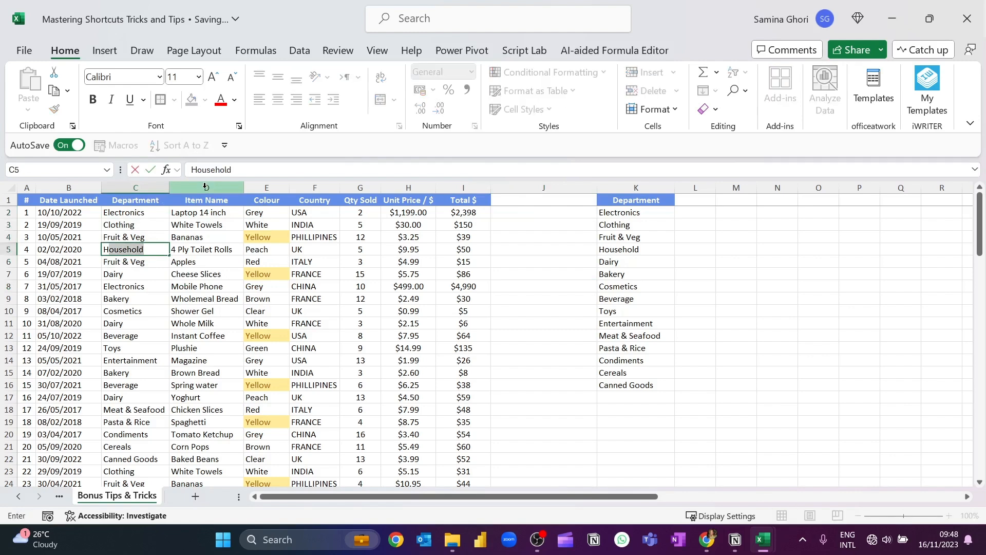
key("Return")
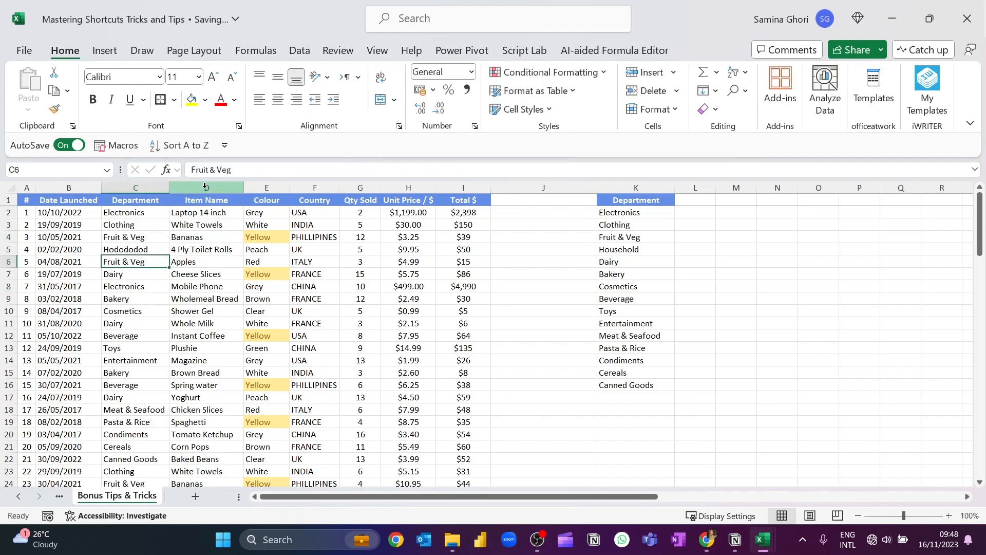
key("Up")
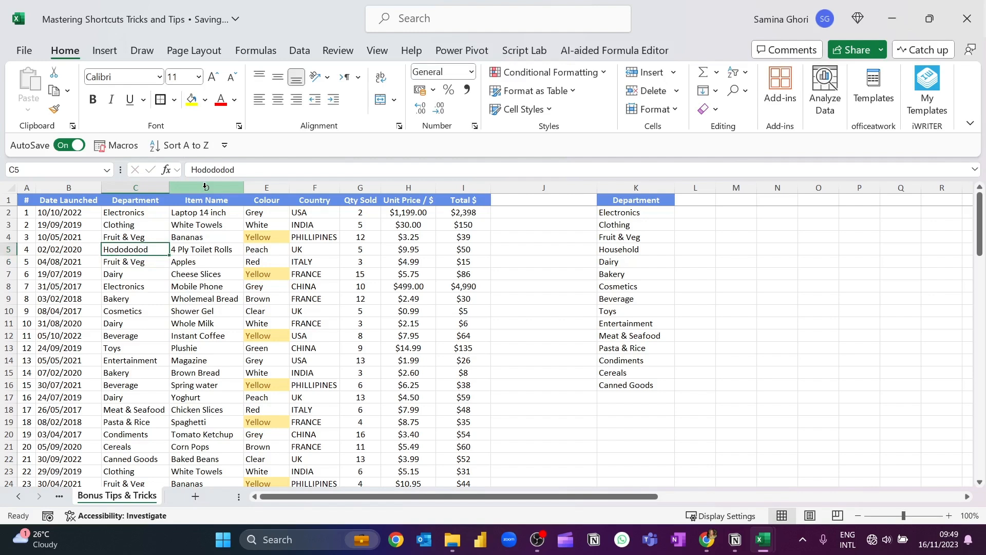
key("ctrl+z")
Step: Compare the Department entries in column C with the separate Department list in K2:K16
left_click_drag(149, 212, 134, 411)
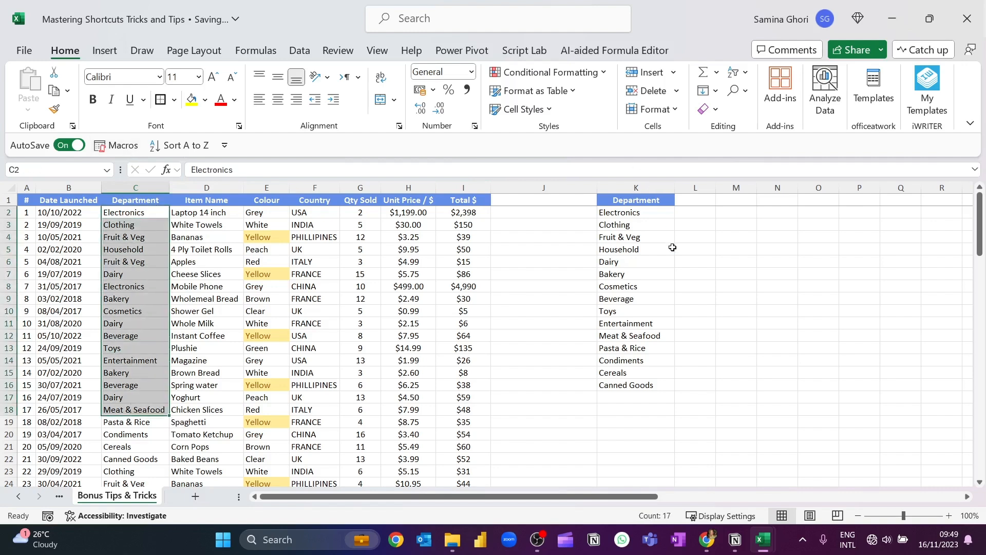
left_click_drag(653, 212, 644, 384)
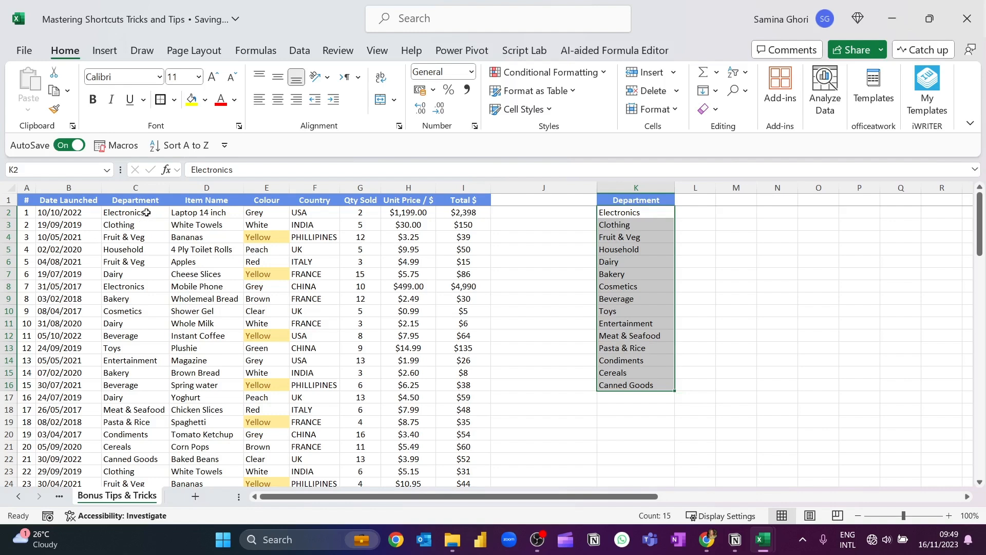
left_click_drag(146, 213, 112, 398)
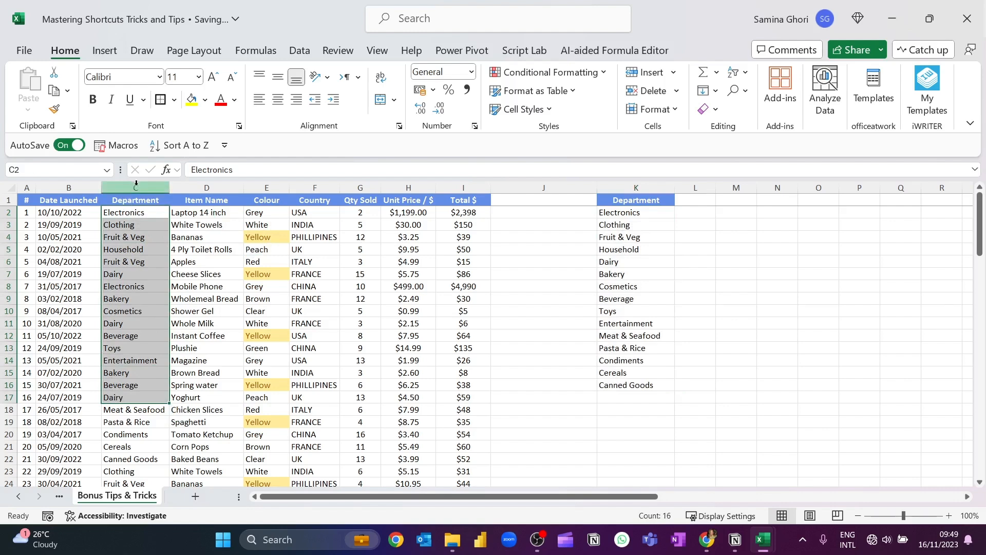
Step: Open Data Validation for all Department entries from C2 to the end of the column, extending it to the cells without validation settings
left_click(131, 214)
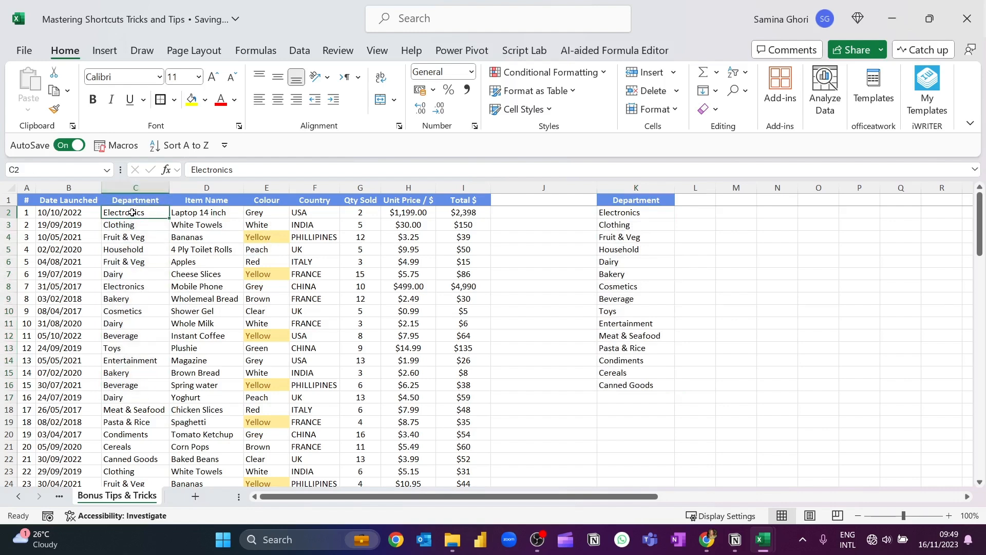
key("ctrl+shift+Down")
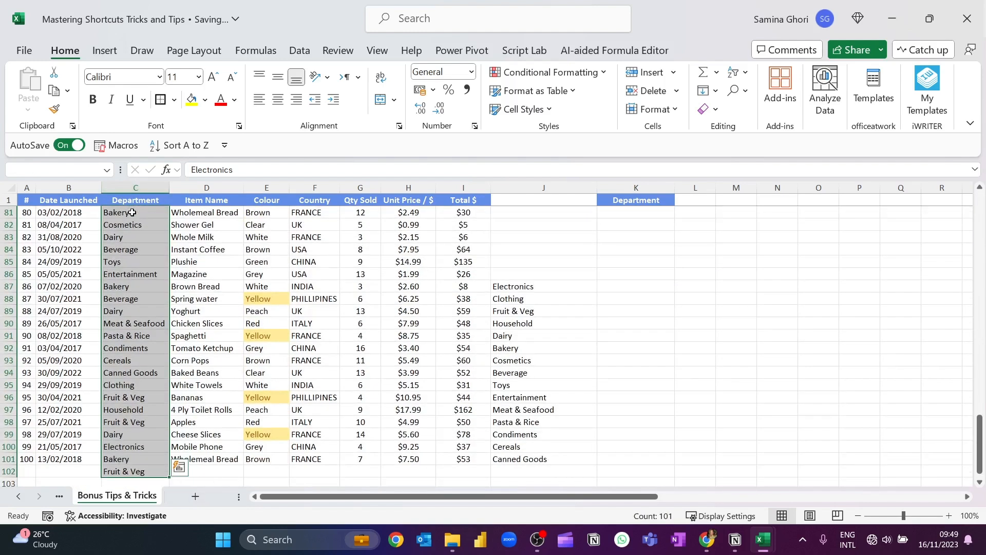
scroll(249, 349, "up", 20)
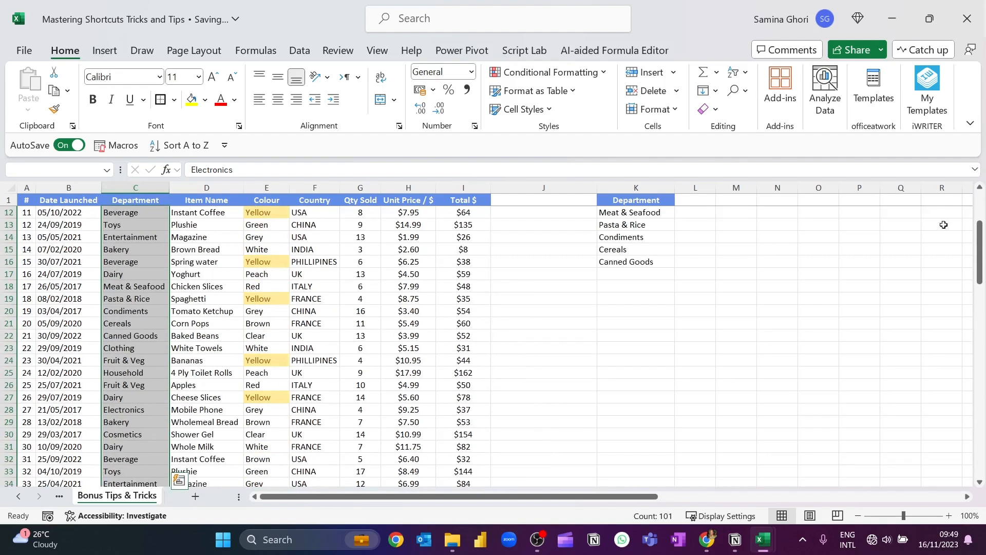
left_click_drag(980, 251, 980, 221)
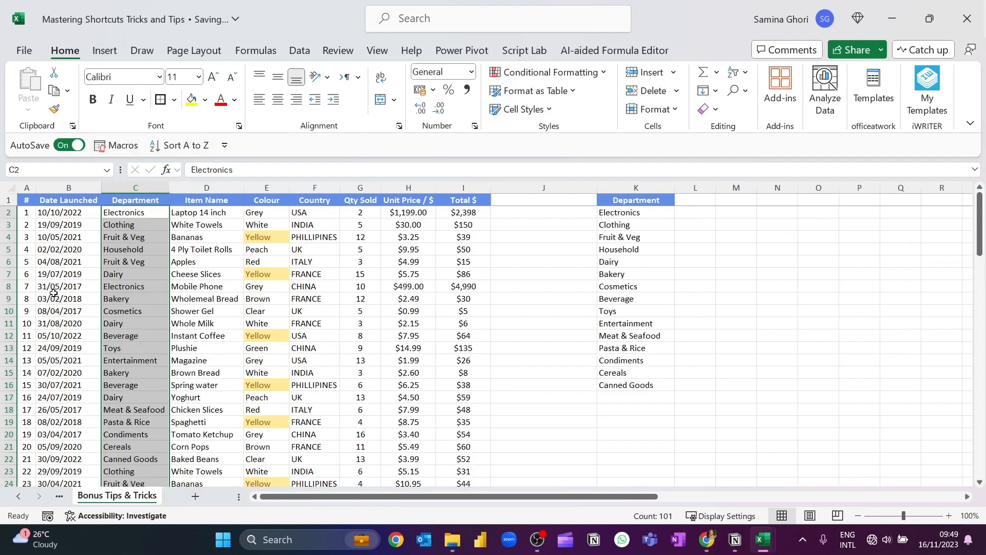
key("alt")
key("a")
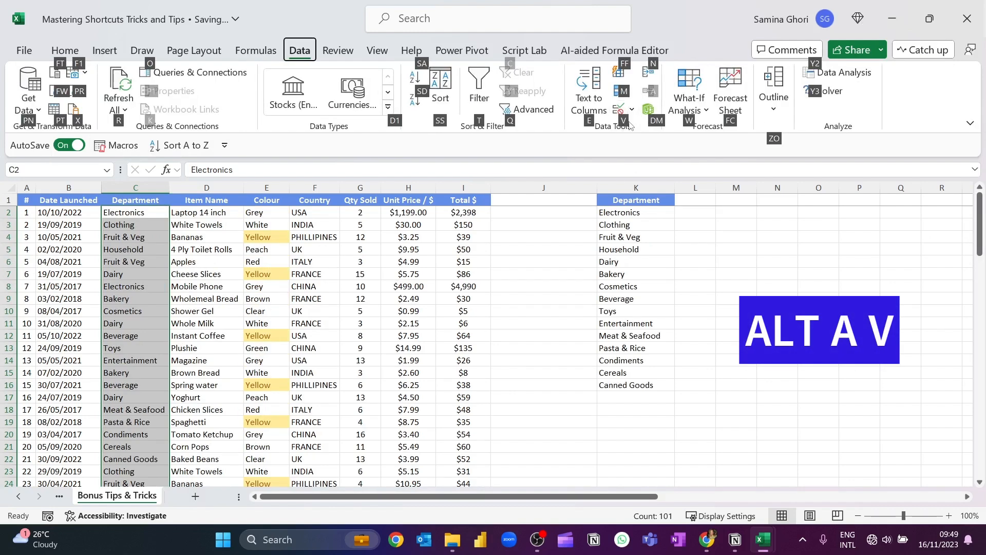
key("v")
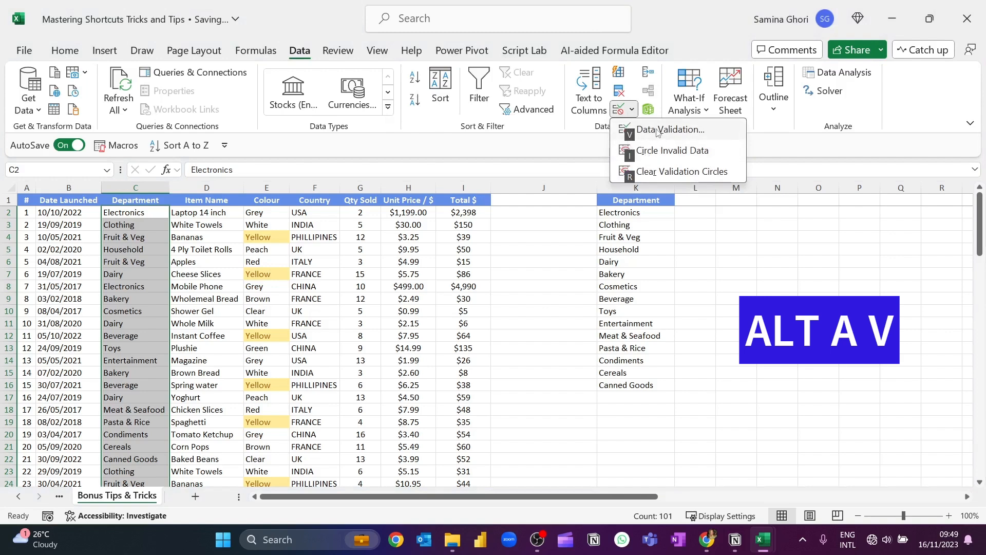
key("v")
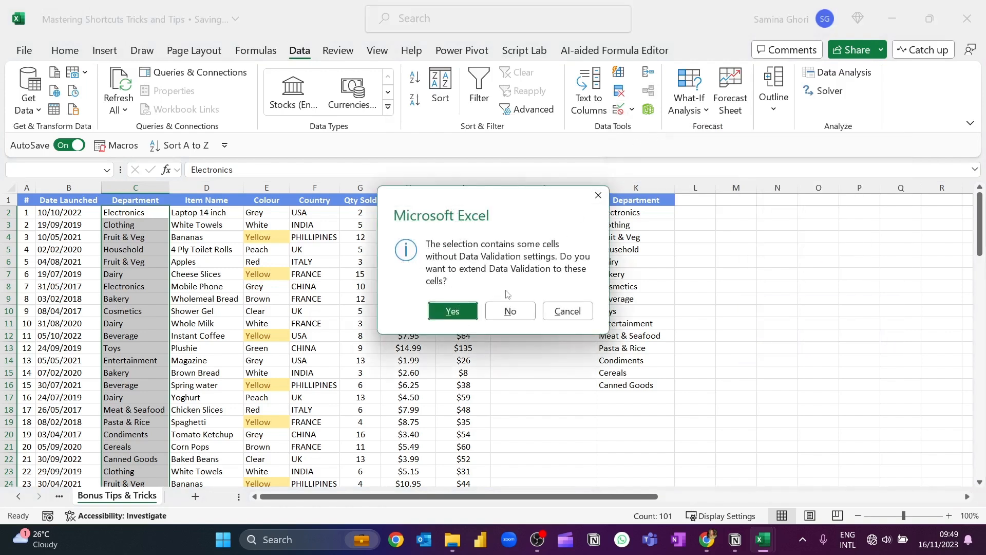
left_click(449, 315)
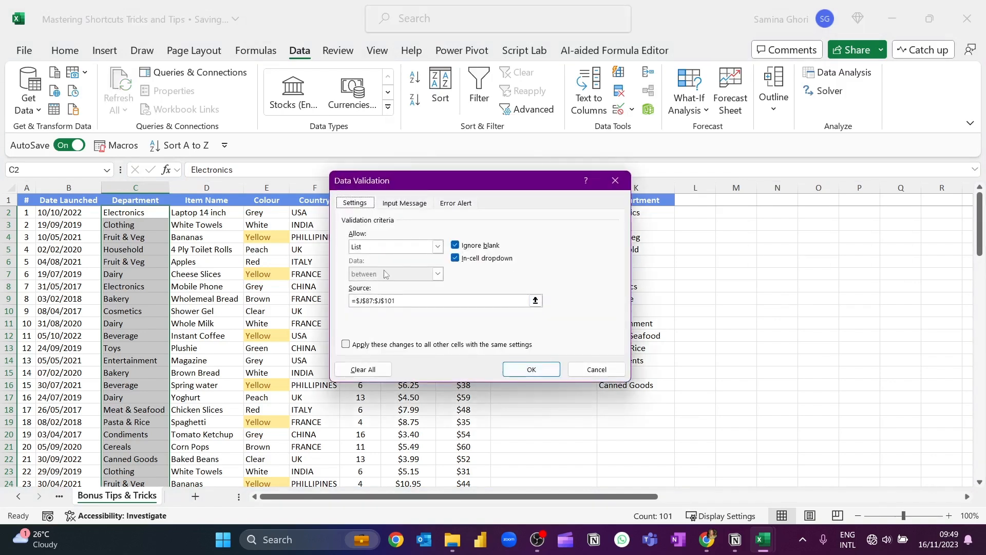
left_click_drag(474, 186, 397, 189)
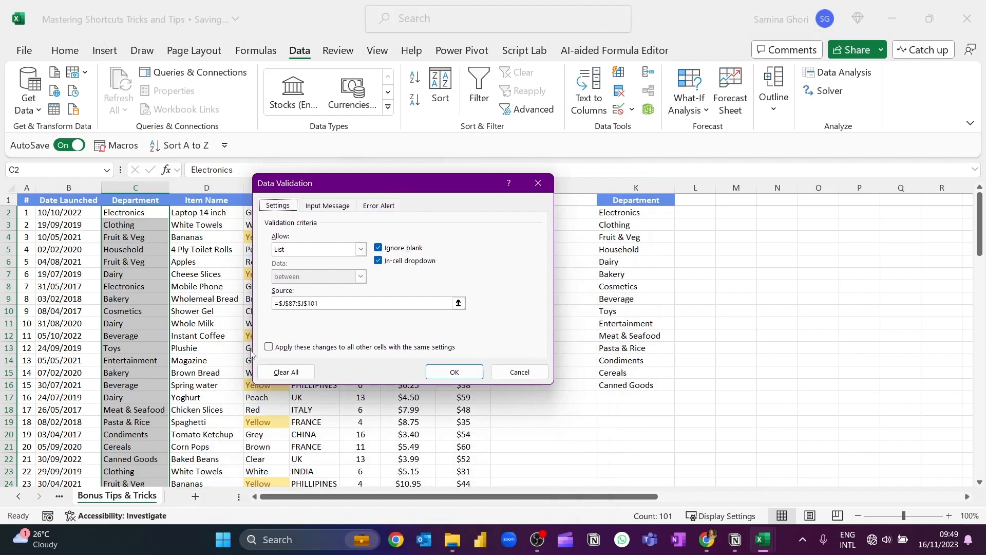
Step: Set the source of the Department validation list to the range K2:K16
left_click(329, 304)
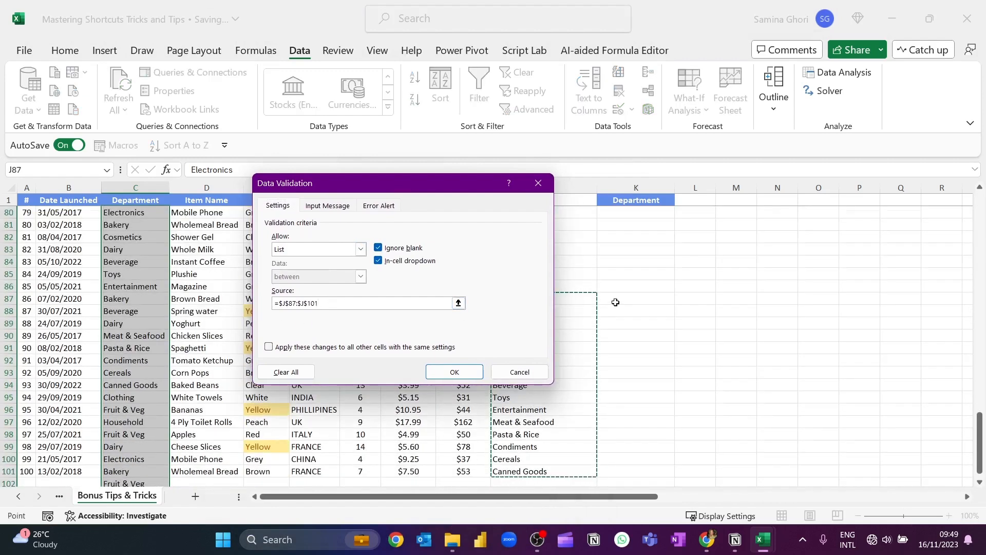
scroll(615, 288, "up", 19)
scroll(643, 266, "up", 7)
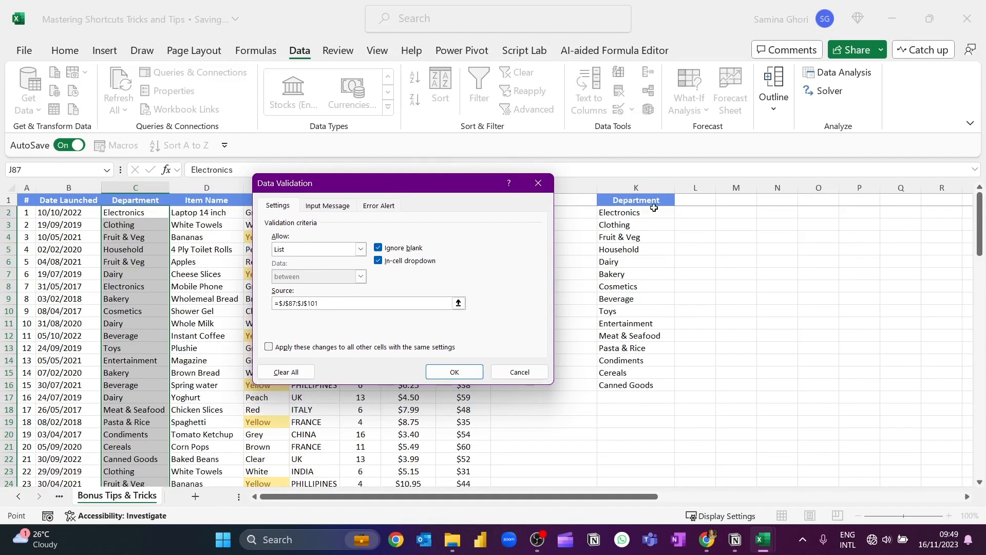
left_click_drag(648, 211, 667, 388)
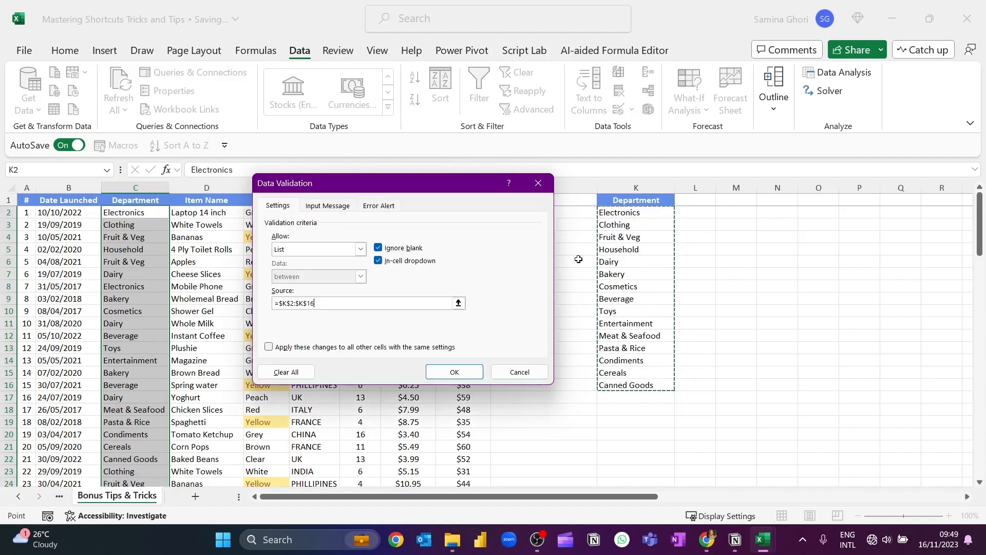
Step: Apply the list validation to the Department column and choose Bakery from the drop-down list in cell C2
left_click(454, 372)
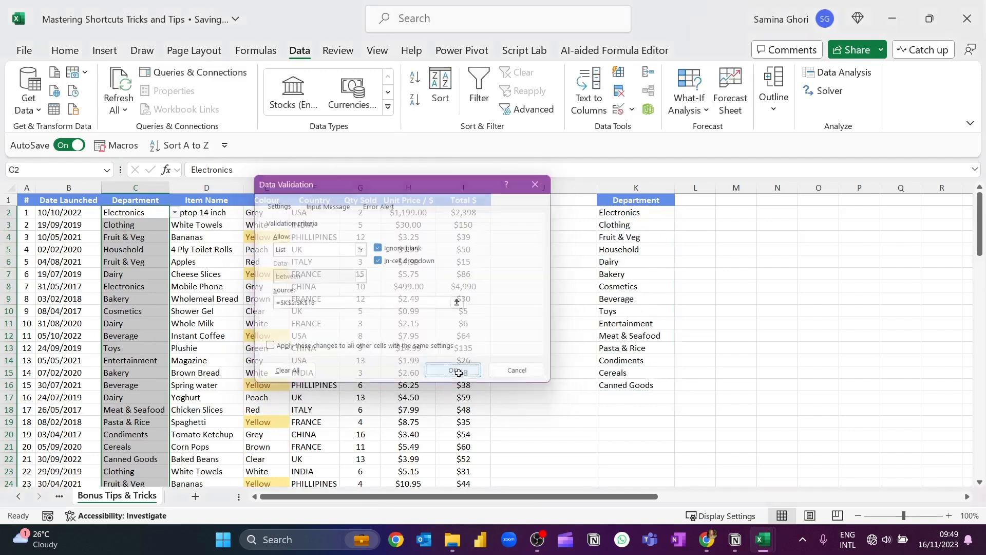
left_click(397, 320)
left_click(134, 216)
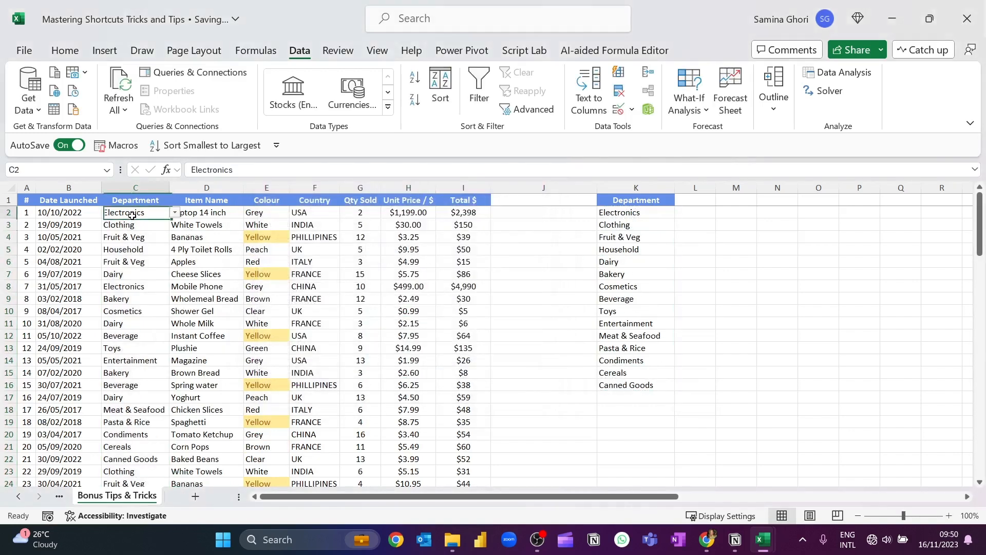
left_click(177, 212)
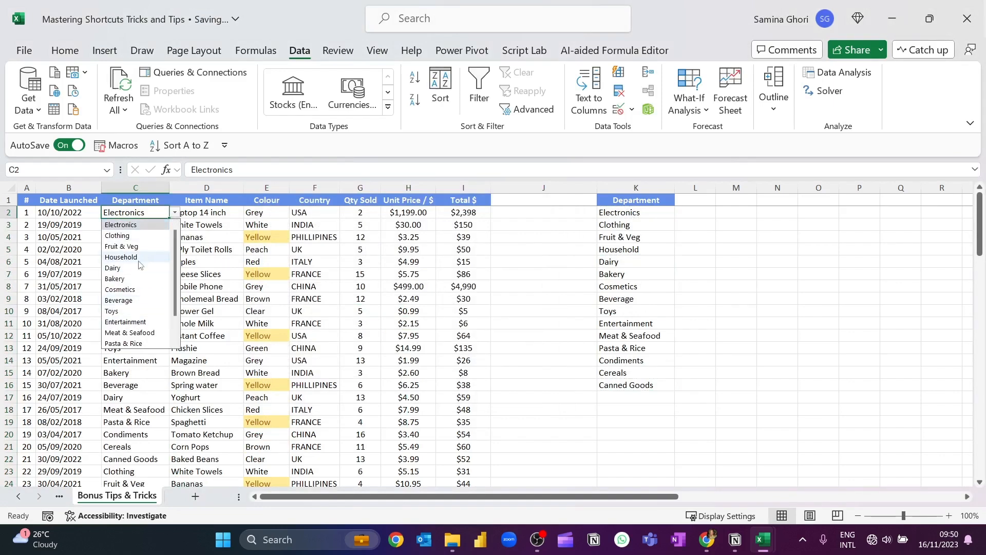
left_click(134, 279)
Step: Change the Department of the Bananas row in cell C4 to Cosmetics using its drop-down list
left_click(154, 236)
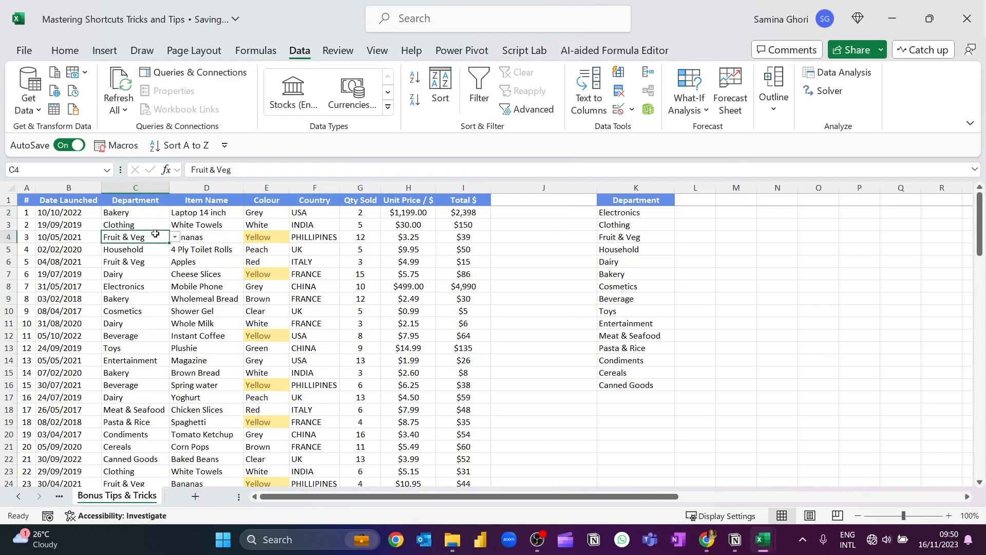
left_click(180, 241)
left_click(148, 240)
left_click(175, 237)
left_click(122, 314)
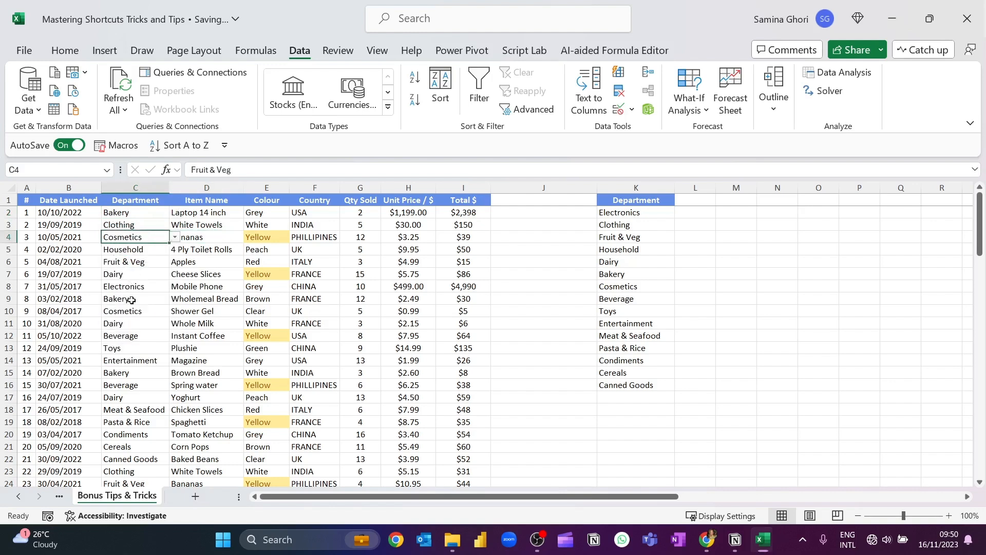
Step: Try to enter the misspelled Department "Bakkery" in cell C2, and cancel the entry
left_click(138, 212)
type("B")
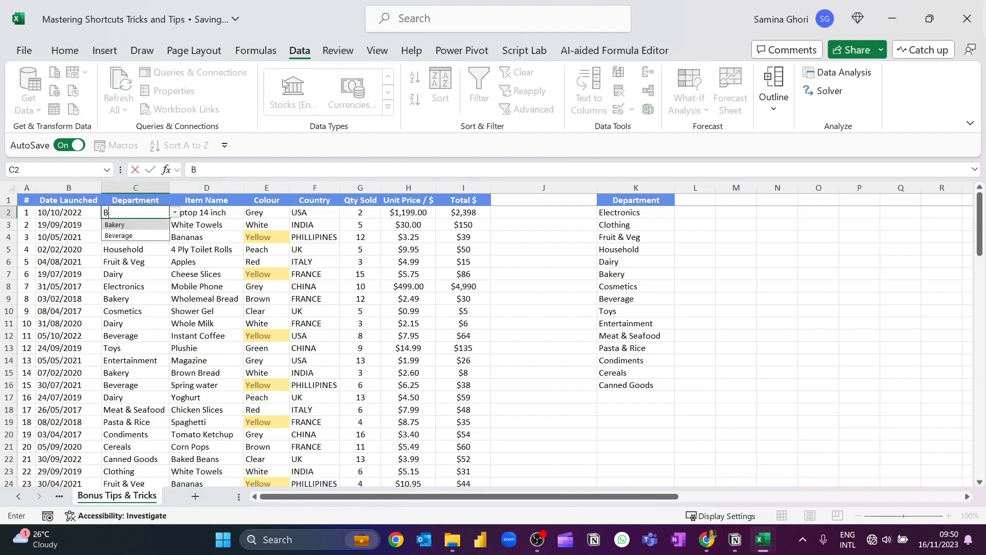
type("akkery")
key("Return")
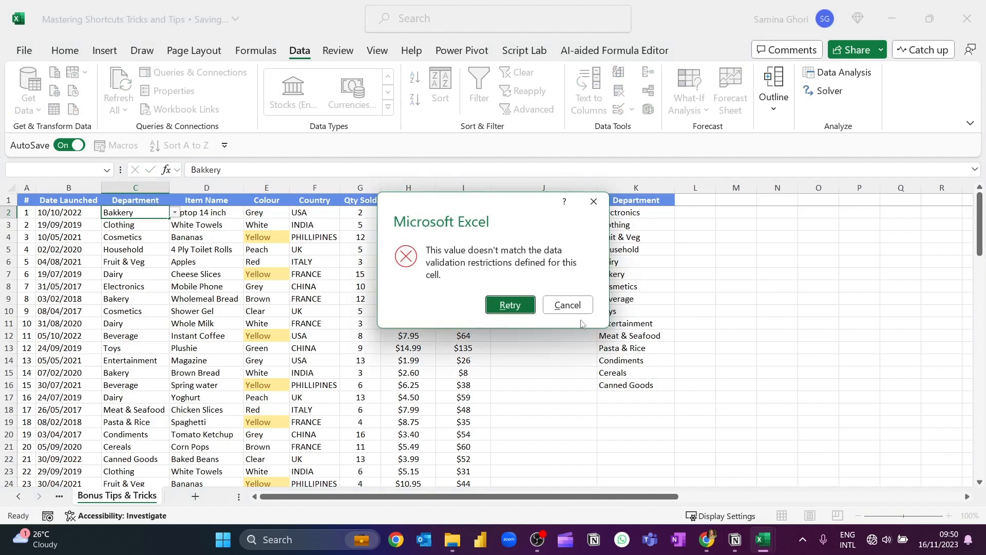
left_click(569, 307)
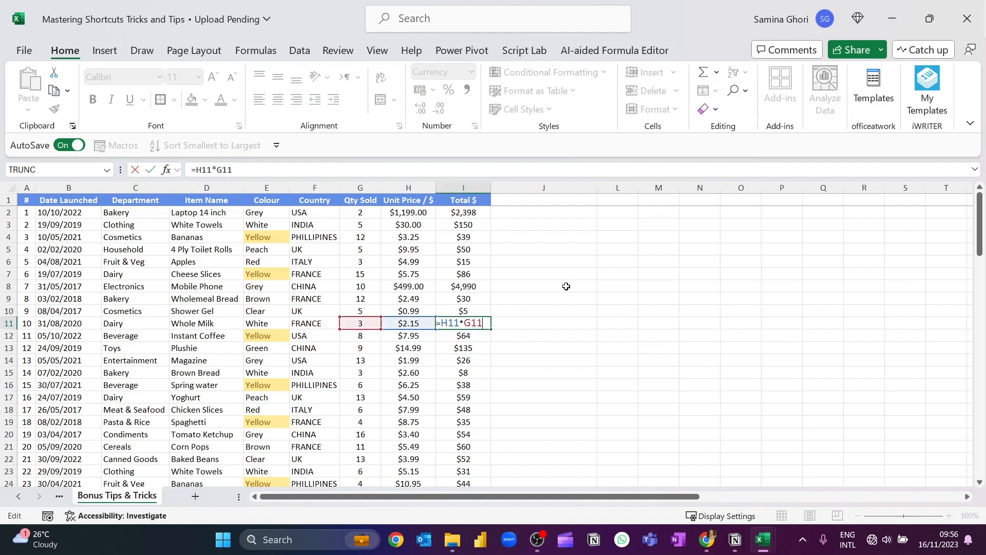
Step: Add a running total of the Total $ values in I2:I17 to column J with Quick Analysis
key("ctrl+Return")
left_click_drag(459, 212, 452, 395)
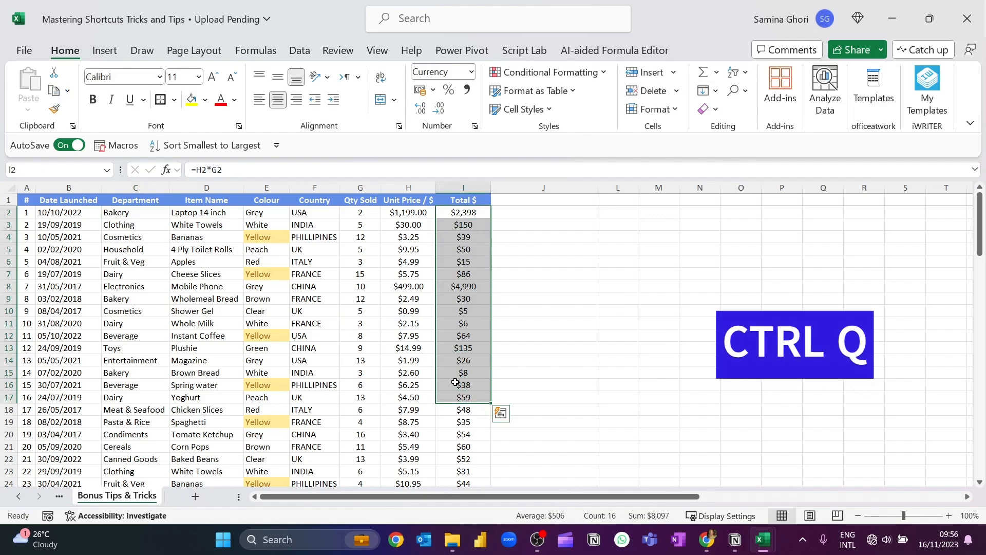
key("ctrl+q")
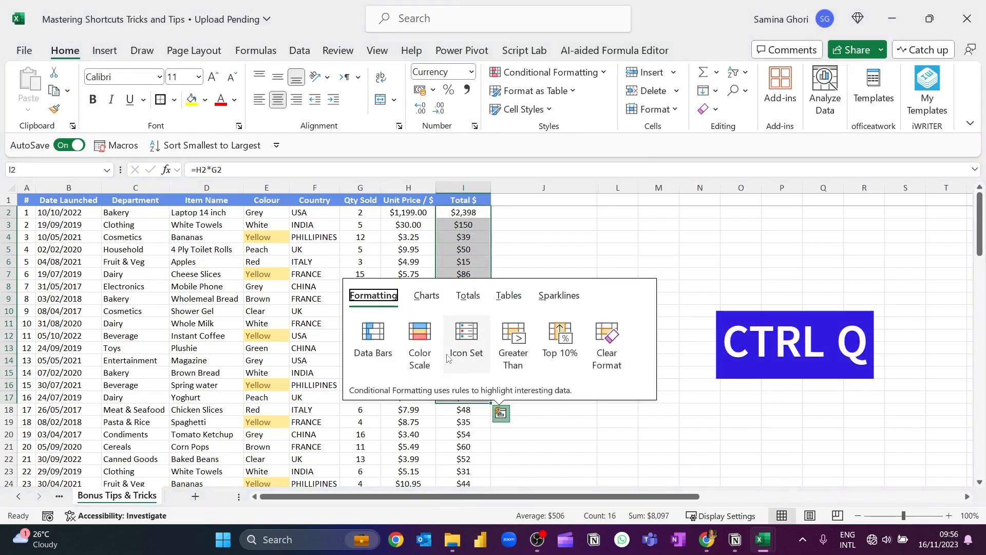
left_click(471, 297)
left_click(645, 345)
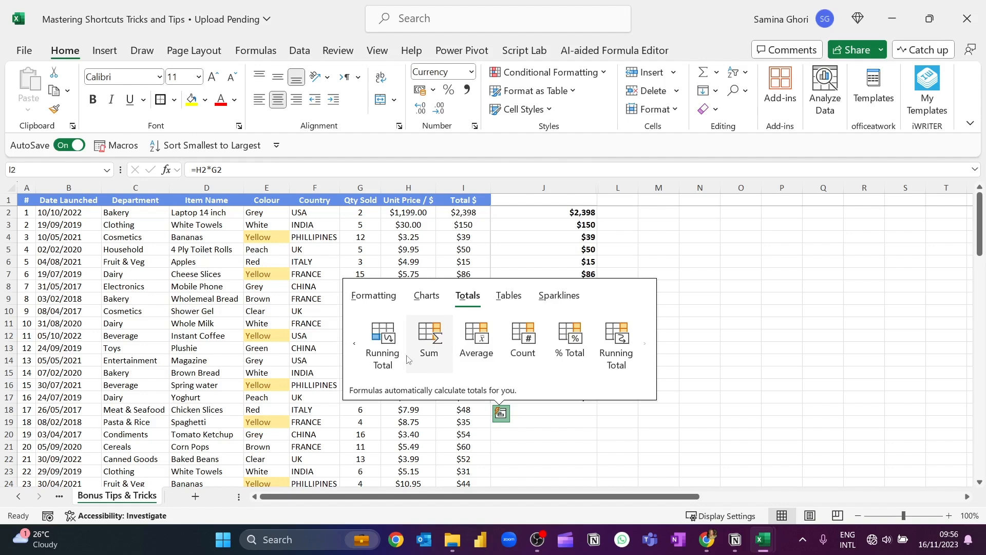
left_click(635, 351)
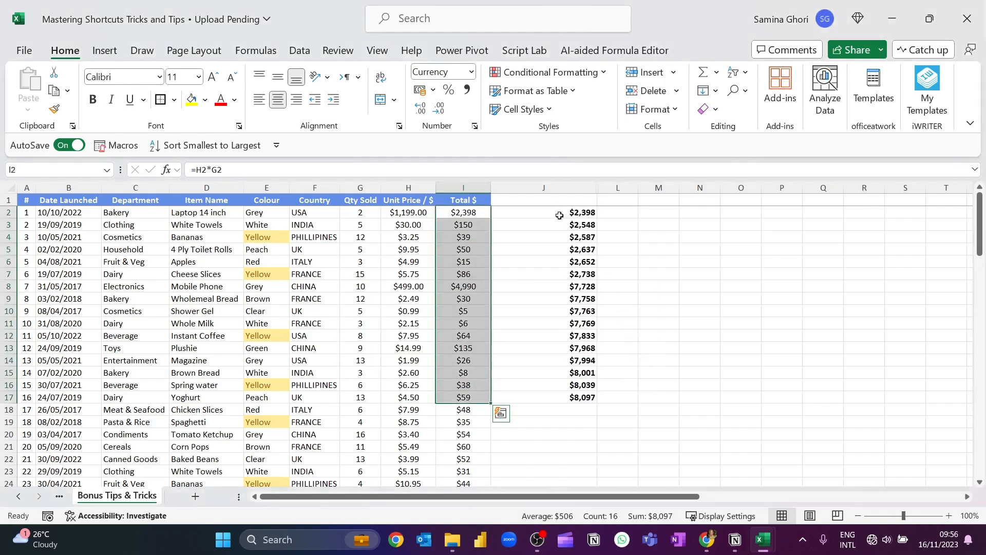
left_click_drag(559, 215, 572, 401)
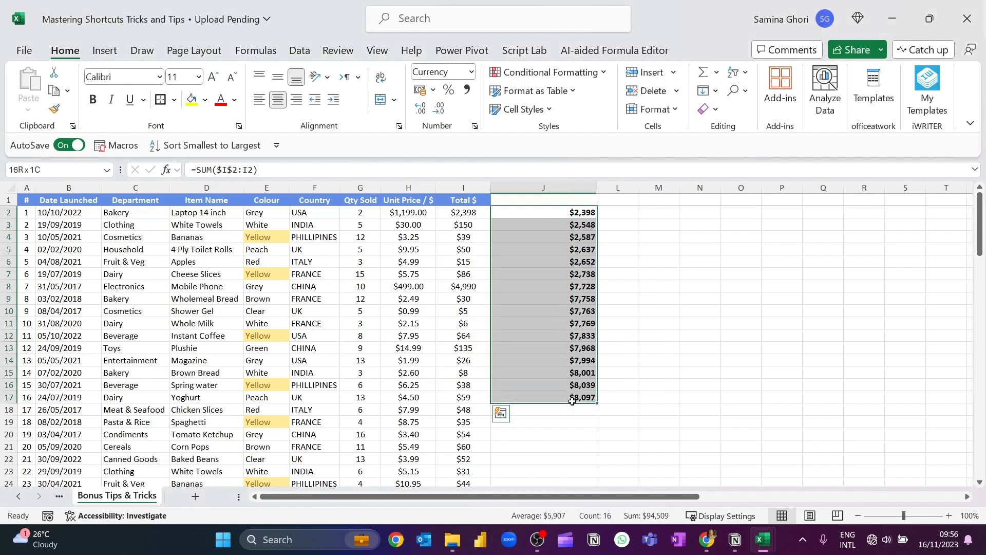
left_click(558, 449)
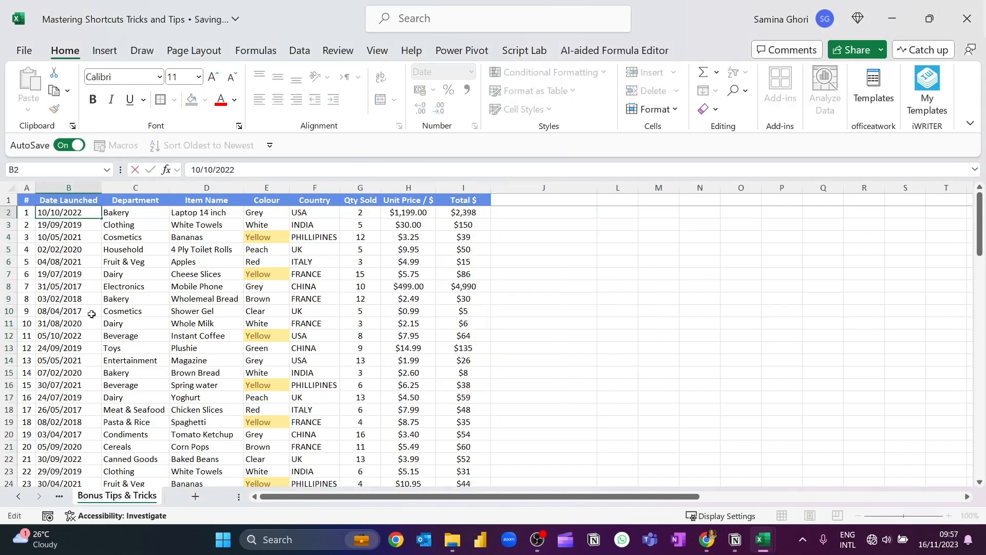
Step: Examine the date format locales offered in Format Cells for the Date Launched entry in B2, without applying any
left_click(85, 275)
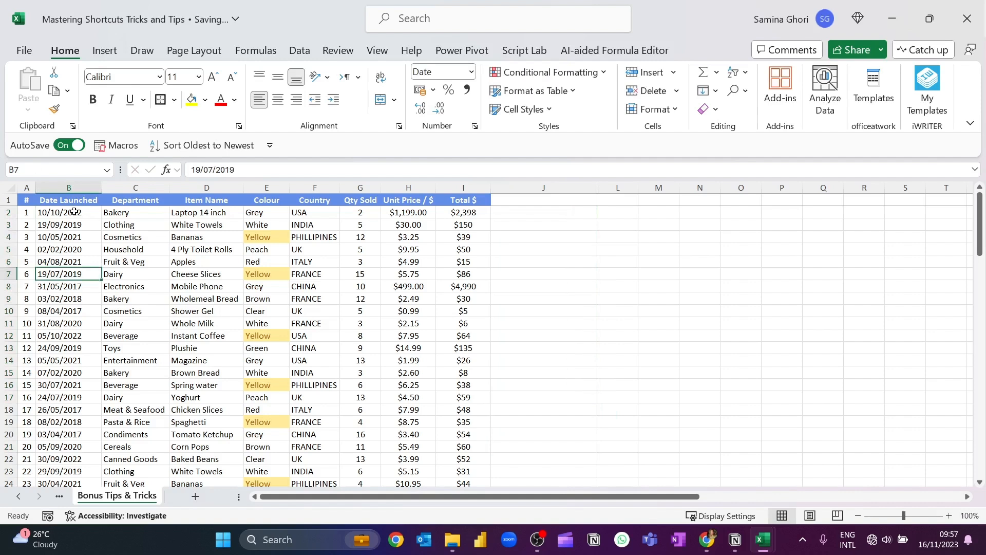
left_click_drag(74, 212, 74, 308)
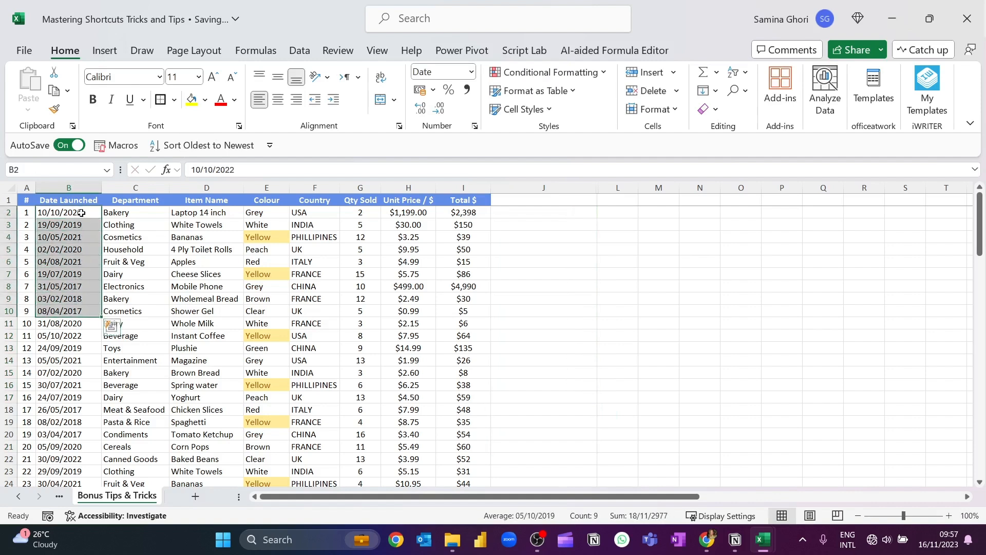
left_click(81, 213)
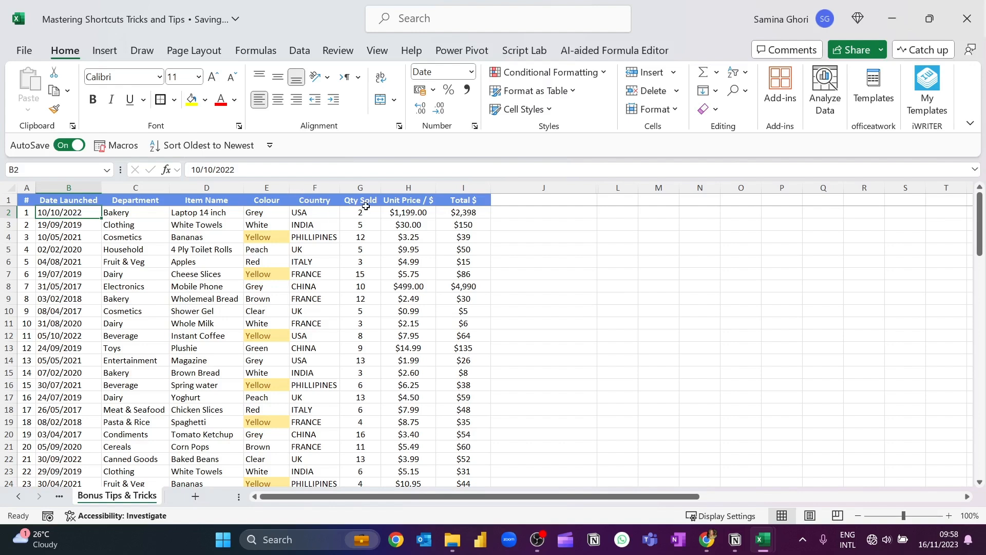
key("ctrl+1")
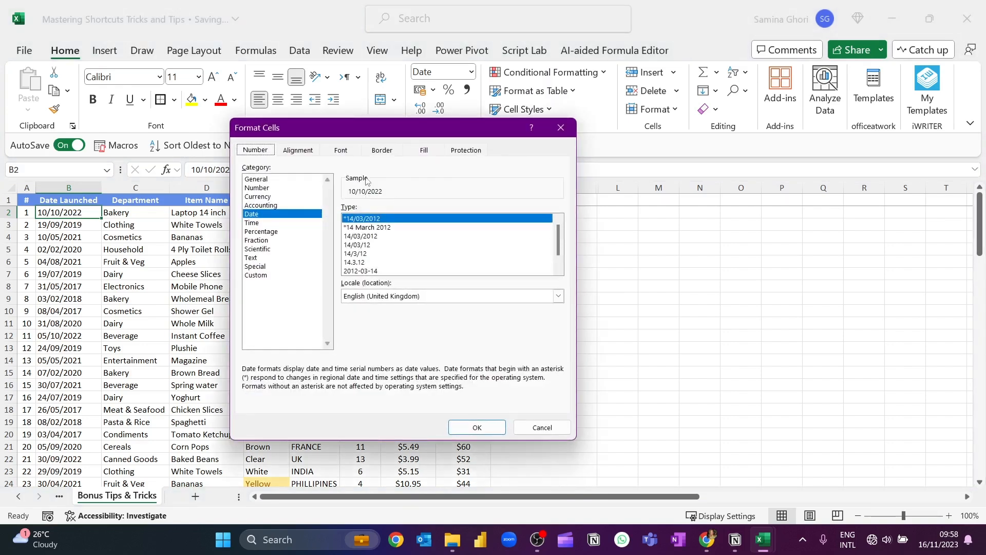
left_click(558, 296)
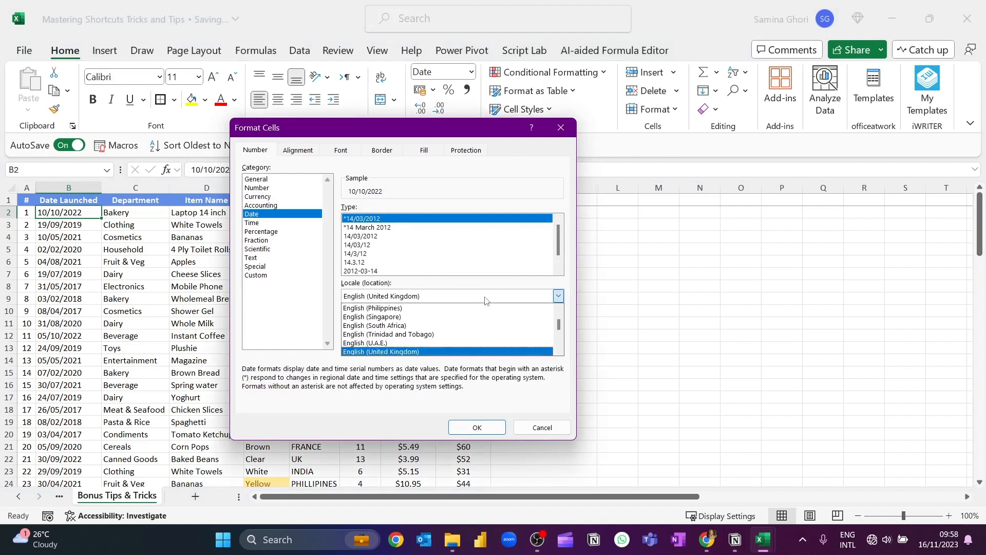
scroll(441, 316, "down", 1)
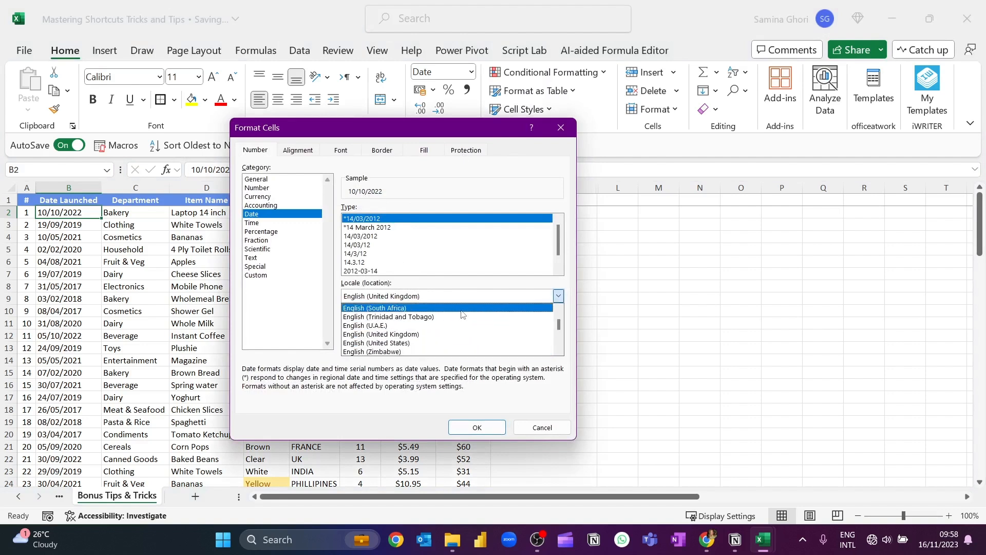
scroll(464, 317, "up", 1)
scroll(464, 317, "up", 1)
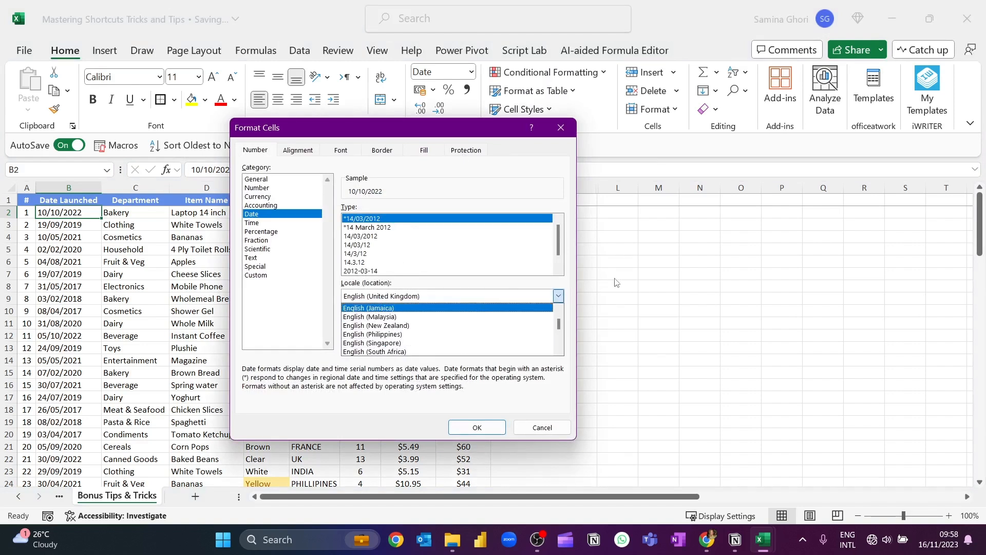
left_click(542, 427)
left_click(542, 427)
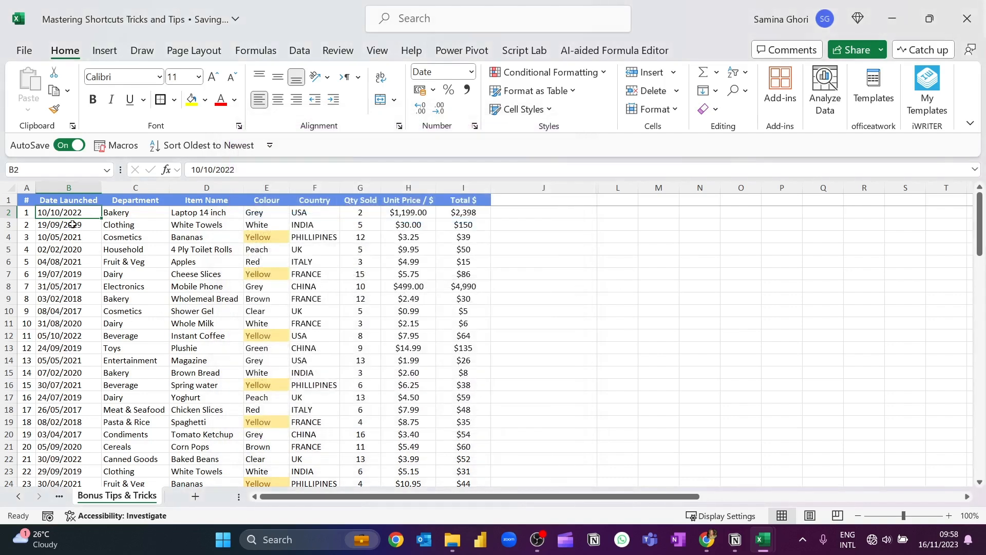
left_click_drag(62, 213, 65, 352)
key("shift+Up")
key("F2")
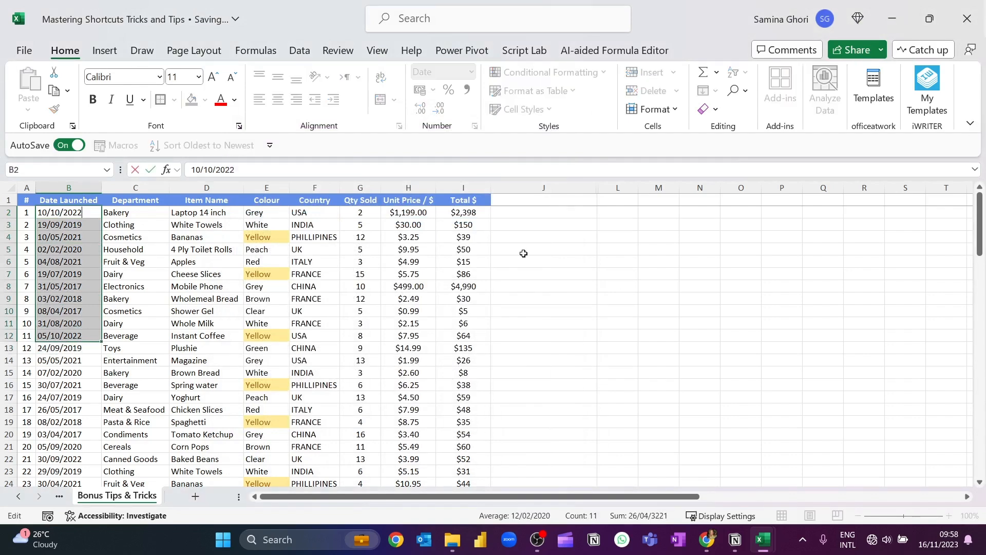
key("alt")
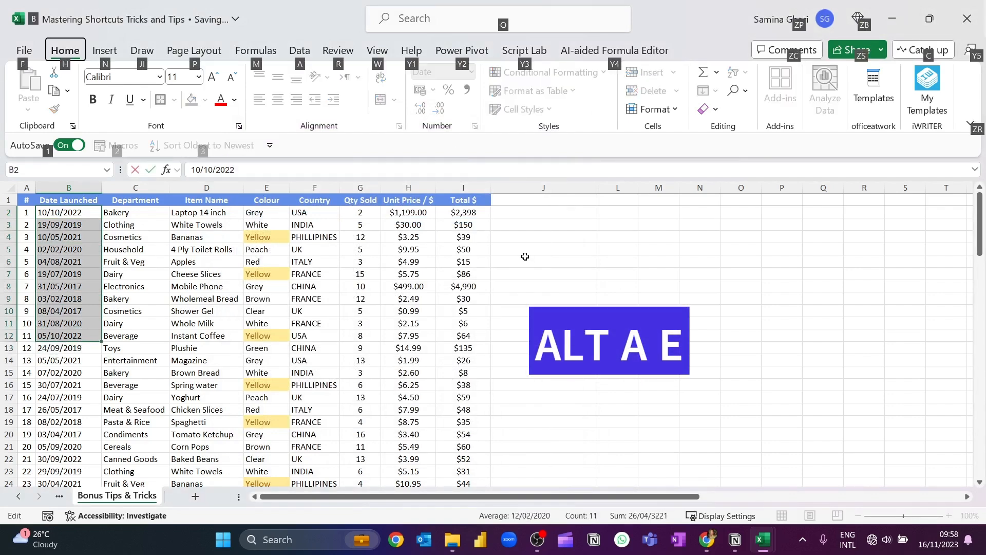
key("a")
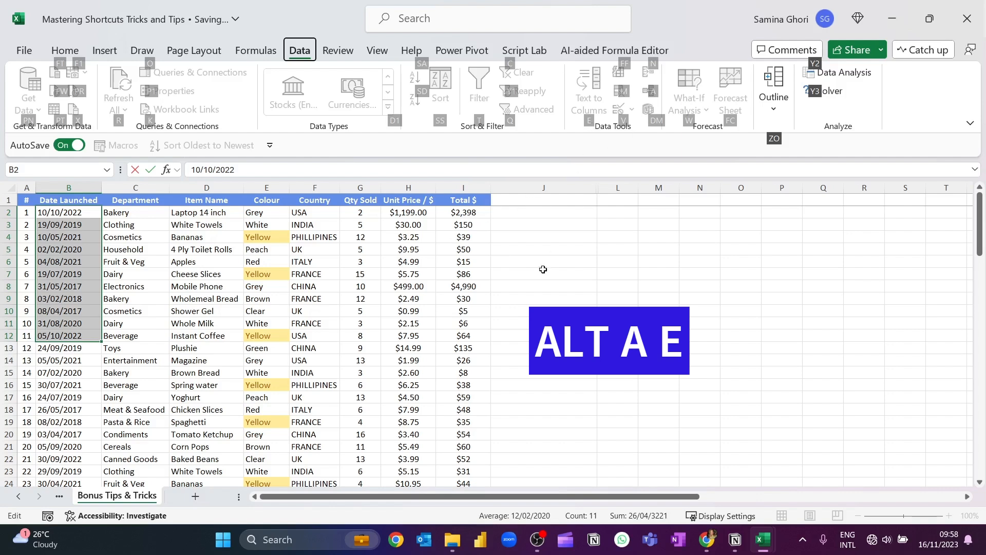
left_click(543, 269)
Step: Start Text to Columns on the whole Date Launched column and proceed as delimited data to the column data format settings
left_click(68, 187)
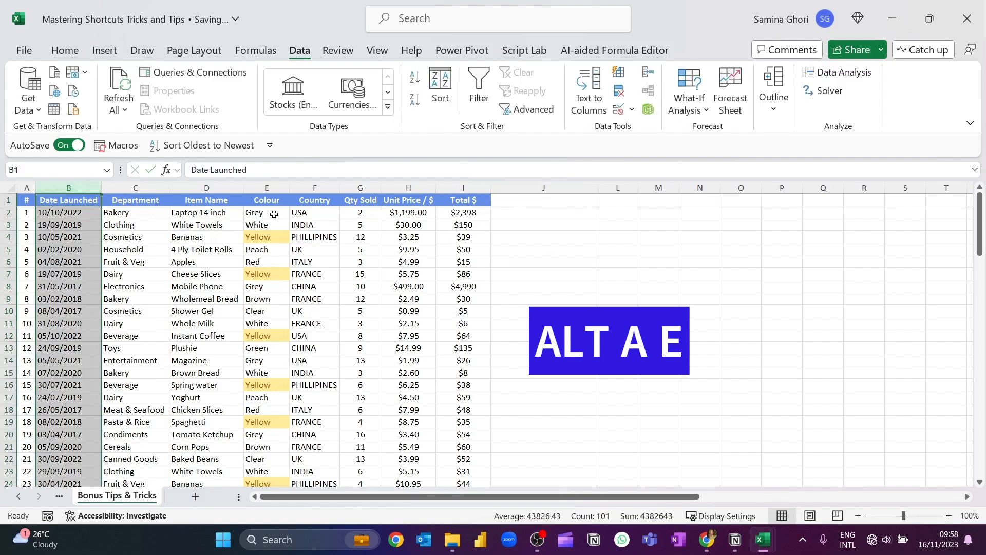
key("alt")
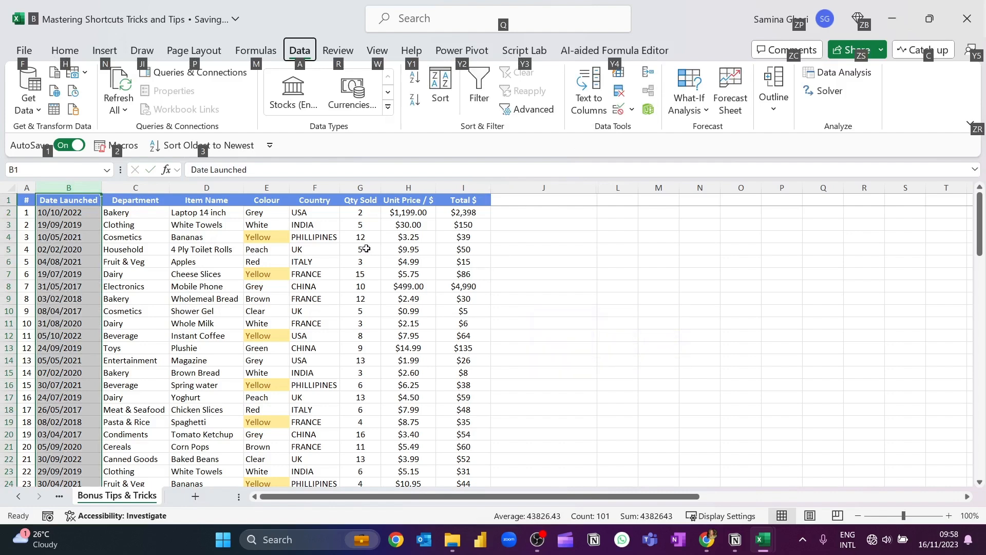
key("a")
key("e")
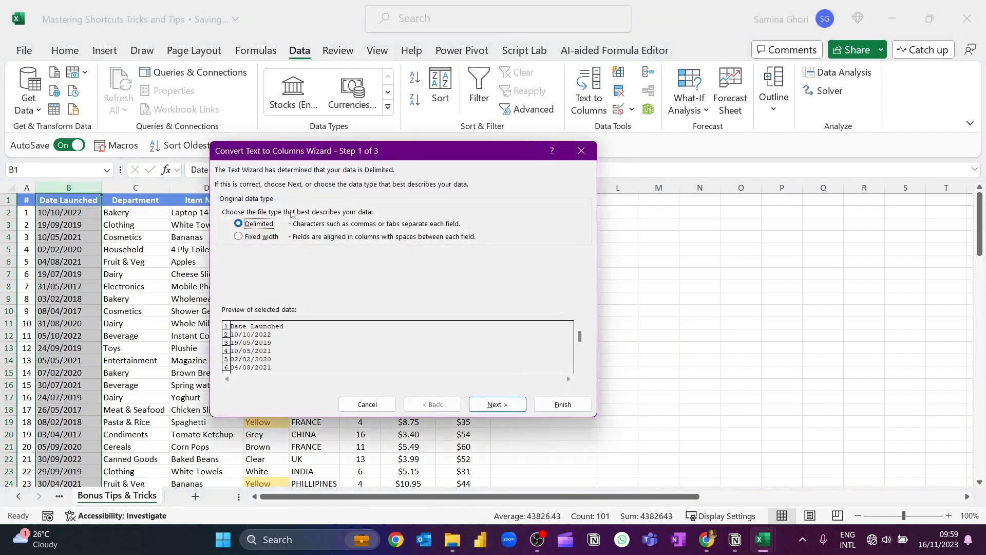
left_click(516, 405)
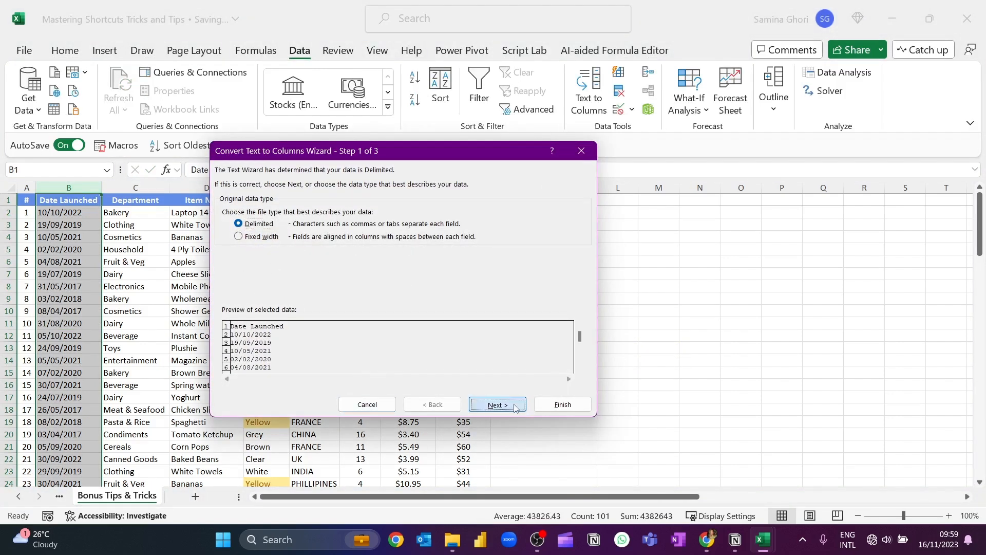
left_click(517, 406)
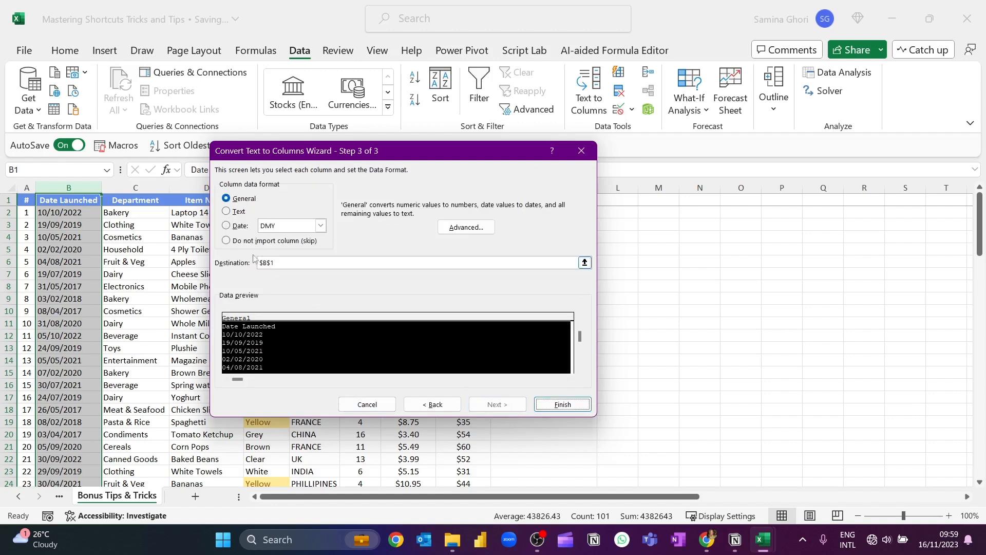
Step: Set the column data format to Date in MDY order, finish the conversion in place, and check several dates in column B
left_click(229, 227)
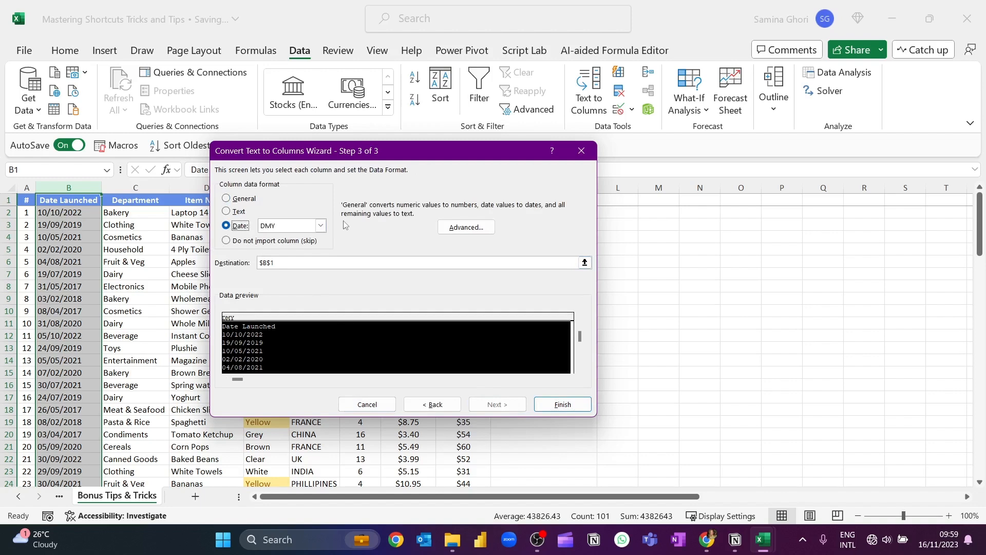
left_click(320, 226)
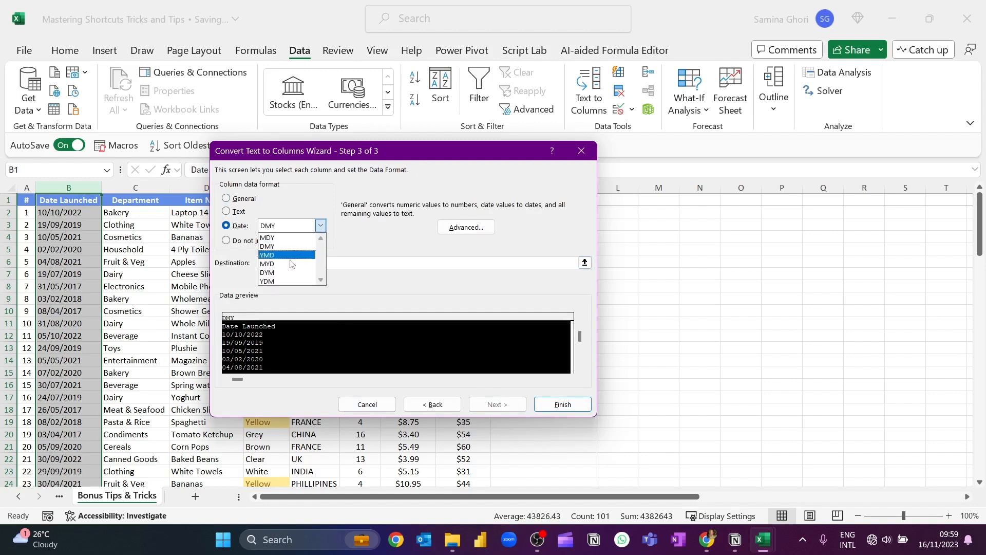
left_click(274, 238)
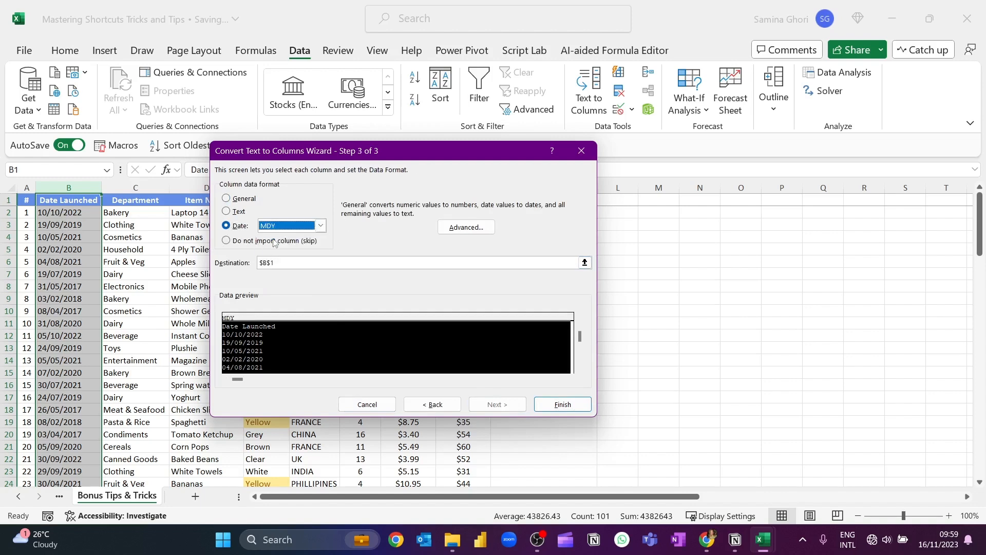
left_click(563, 404)
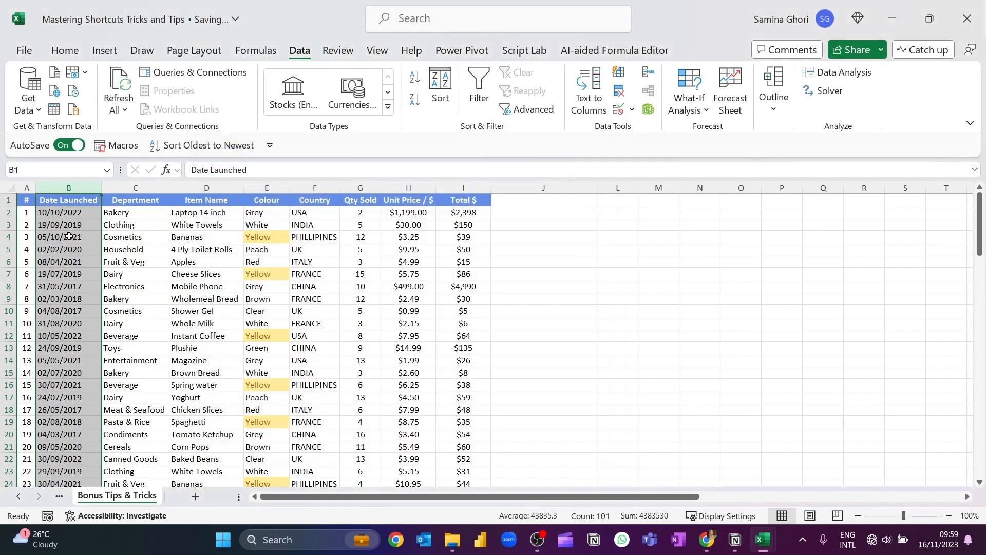
left_click(70, 236)
left_click(70, 262)
left_click(73, 334)
left_click(79, 385)
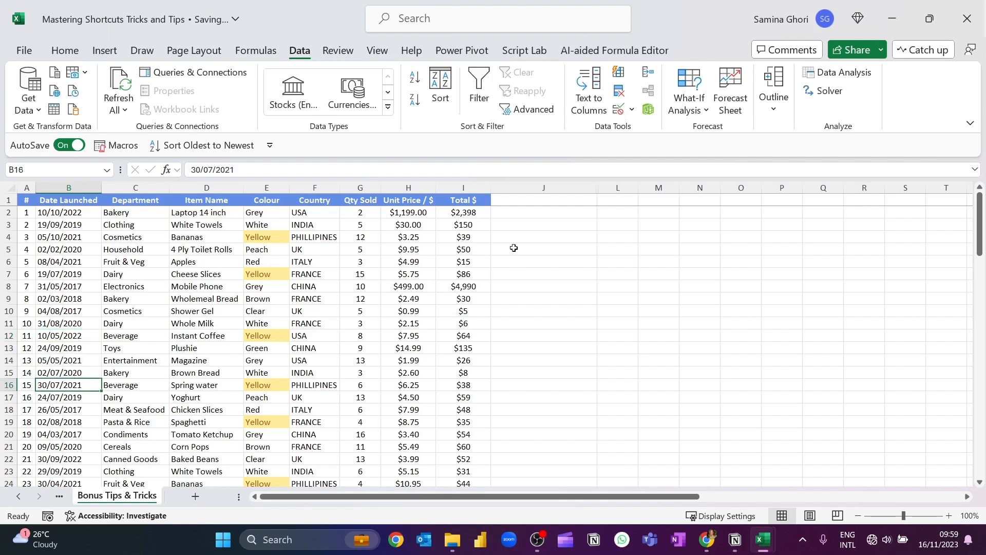
Step: Run Analyze Data on the whole product list, starting from the 4 Ply Toilet Rolls cell D5
left_click(534, 285)
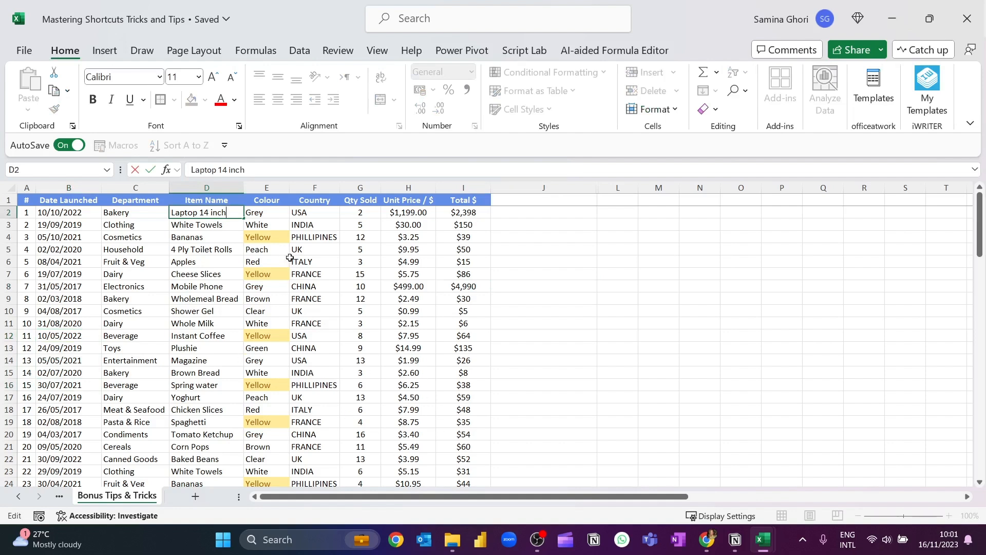
left_click(236, 249)
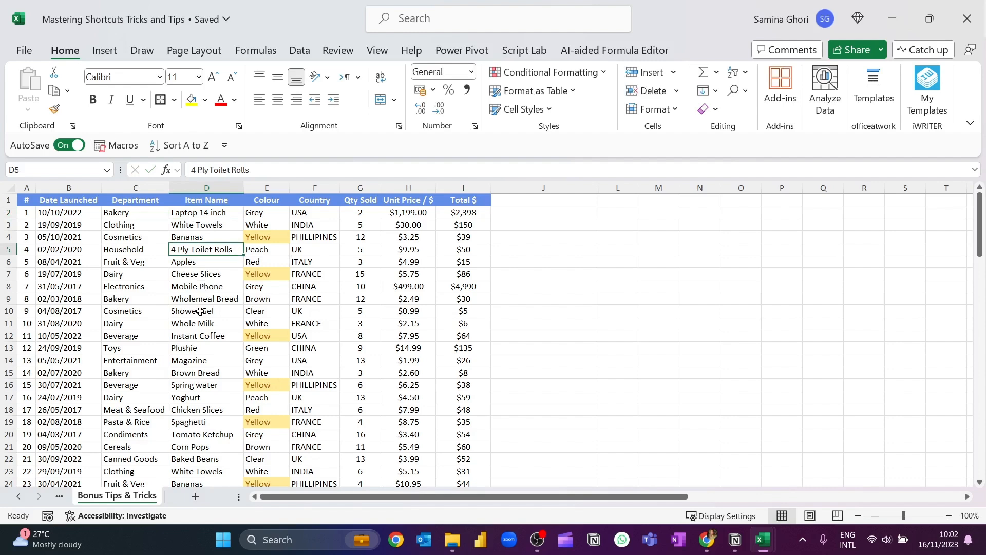
key("alt+h")
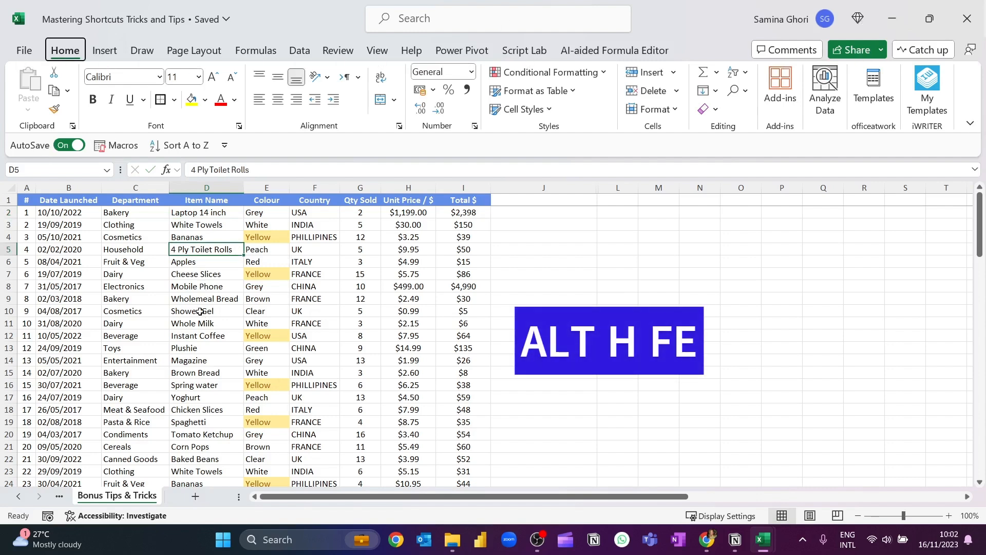
key("f")
key("e")
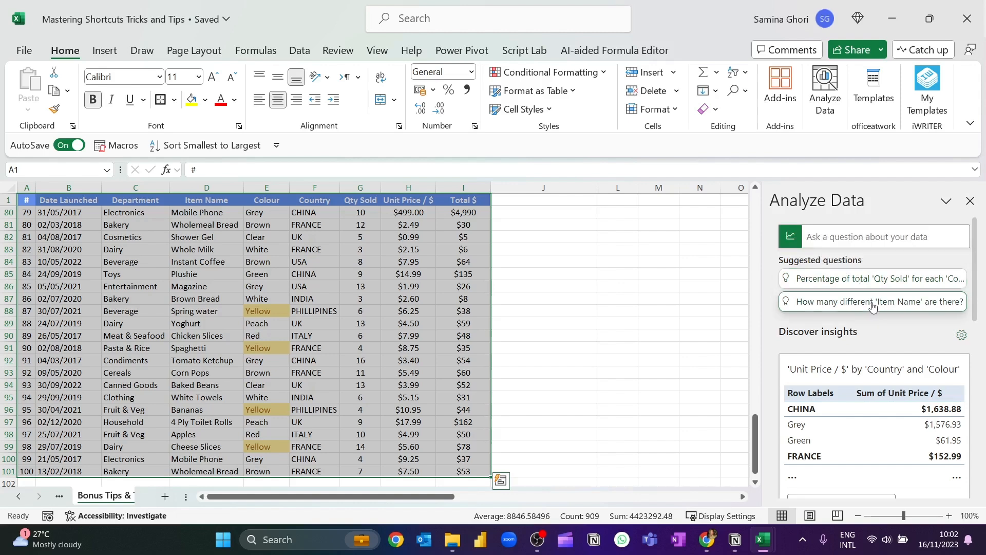
Step: Review the suggested questions and discovered insights for Unit Price / $, from the Country and Colour PivotTable to the Colour doughnut chart
scroll(873, 306, "down", 3)
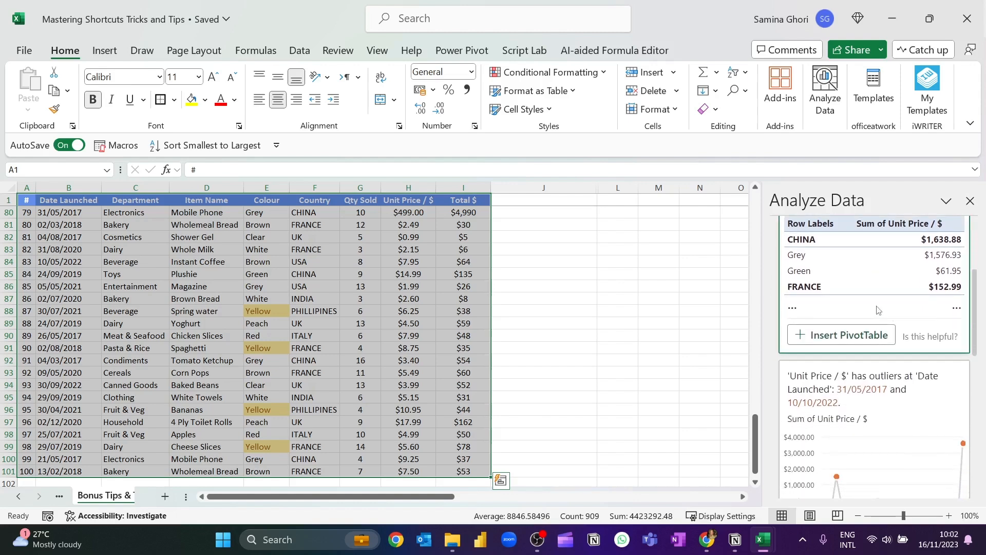
scroll(906, 331, "up", 2)
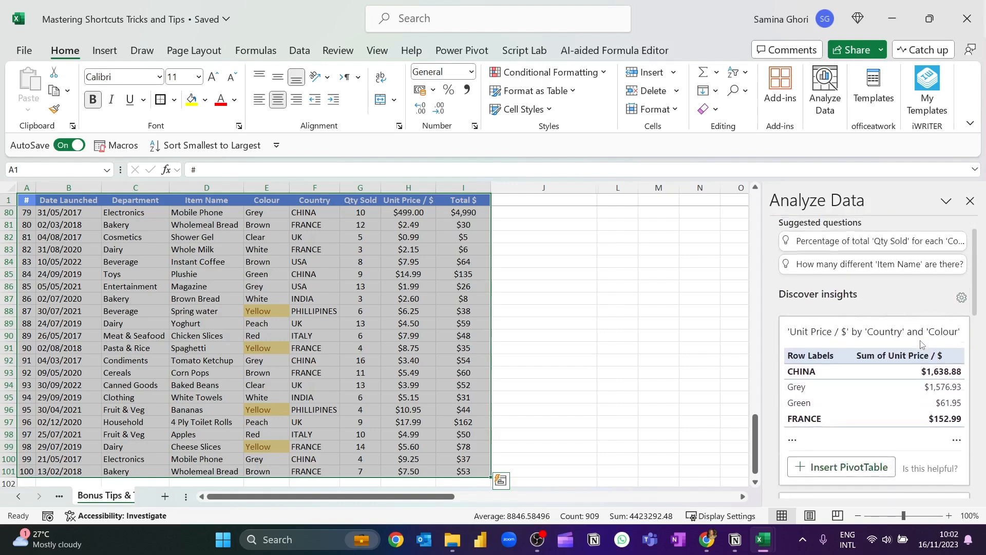
scroll(921, 344, "down", 1)
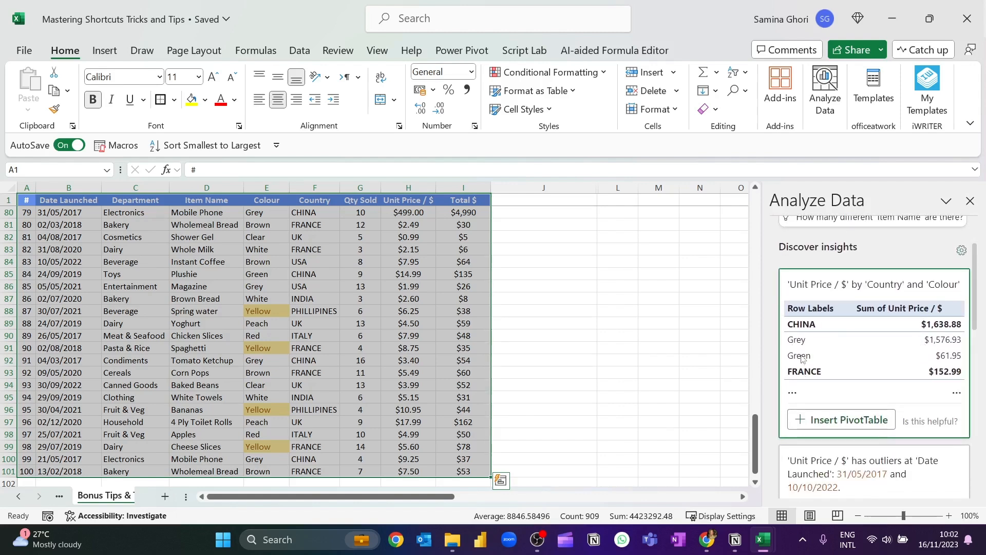
scroll(819, 344, "down", 1)
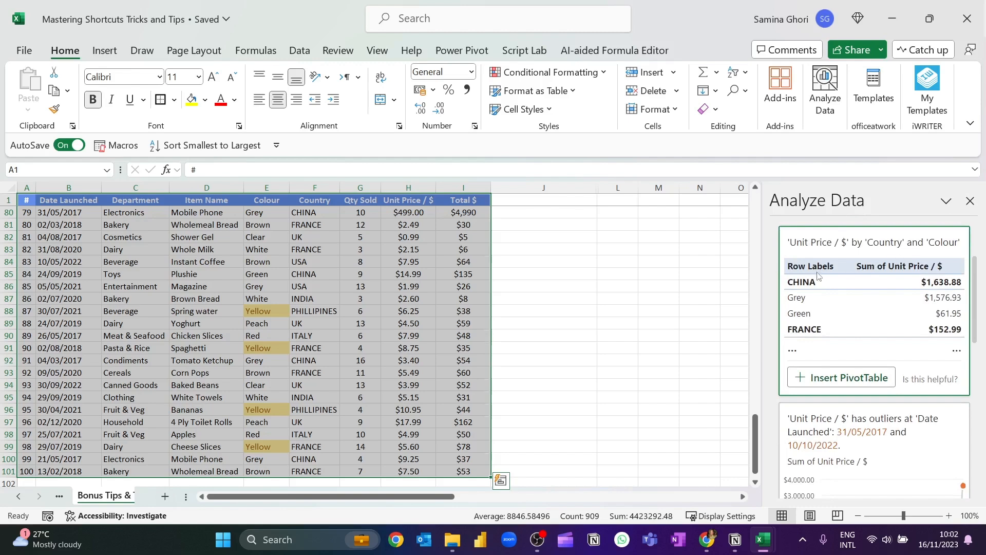
scroll(857, 383, "down", 4)
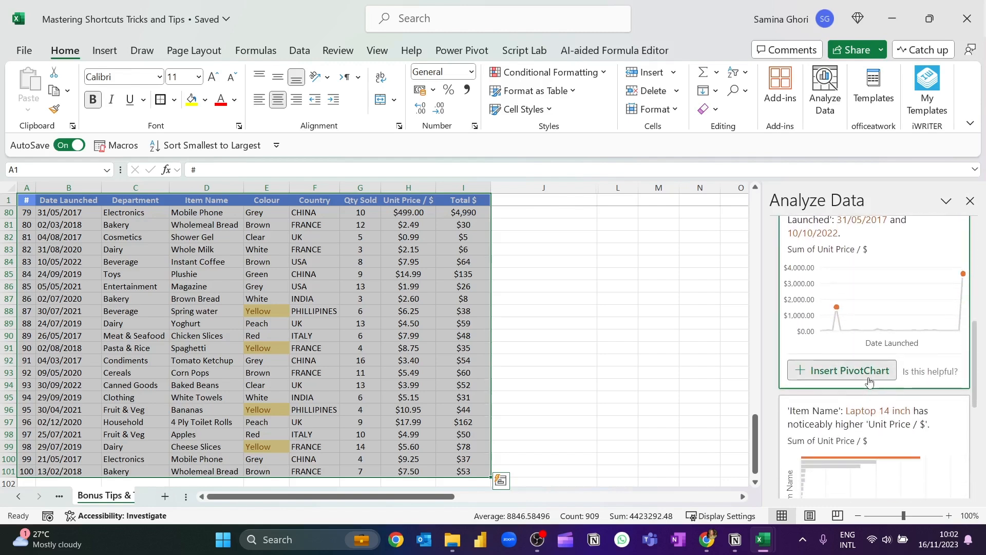
scroll(869, 381, "down", 3)
scroll(873, 435, "down", 1)
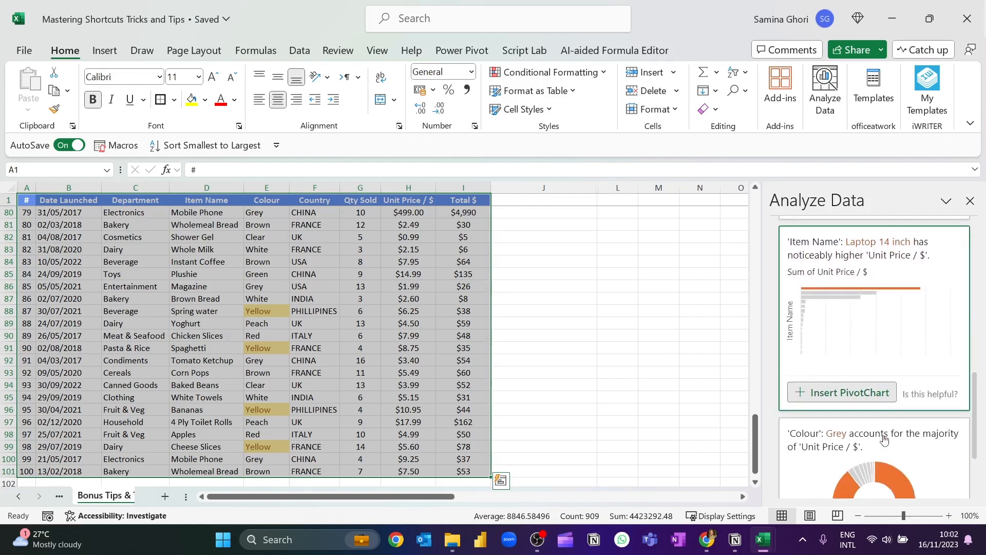
scroll(870, 406, "down", 3)
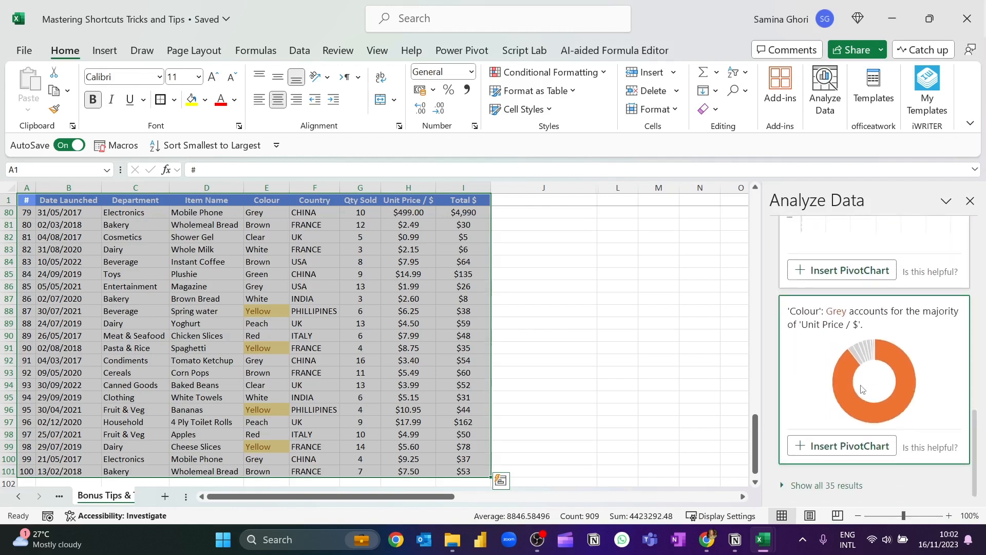